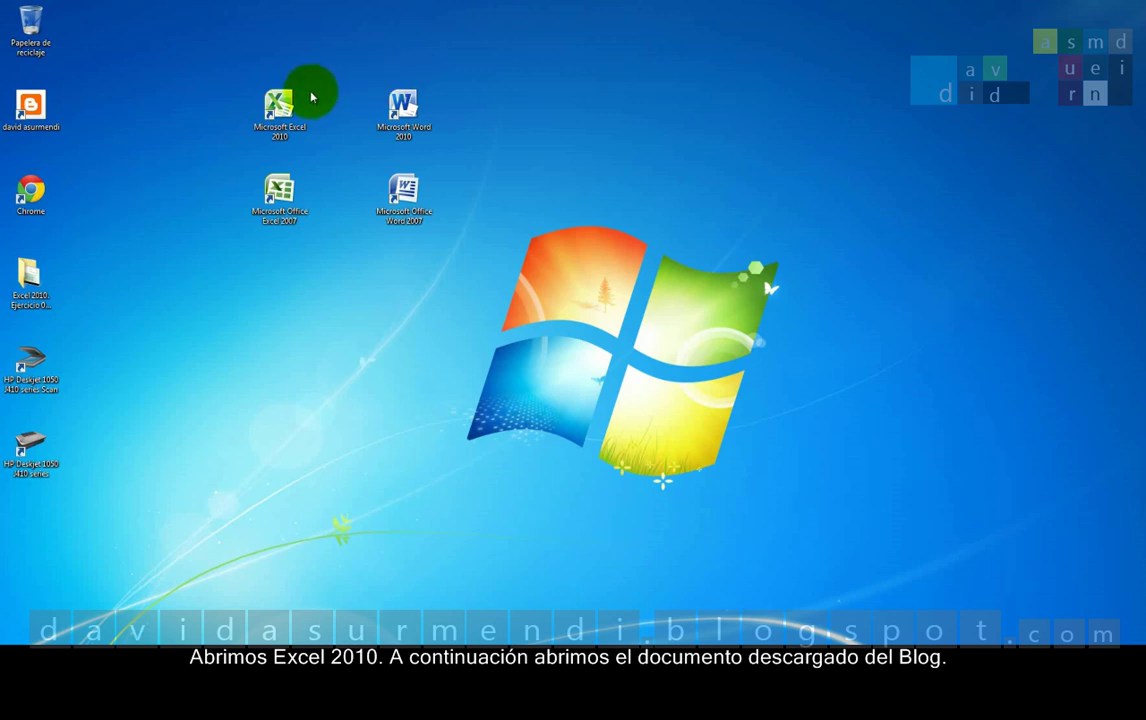
Step: Launch Microsoft Excel 2010, maximize its window and keep the ribbon expanded
{"action": "double_click", "coordinate": [284, 106]}
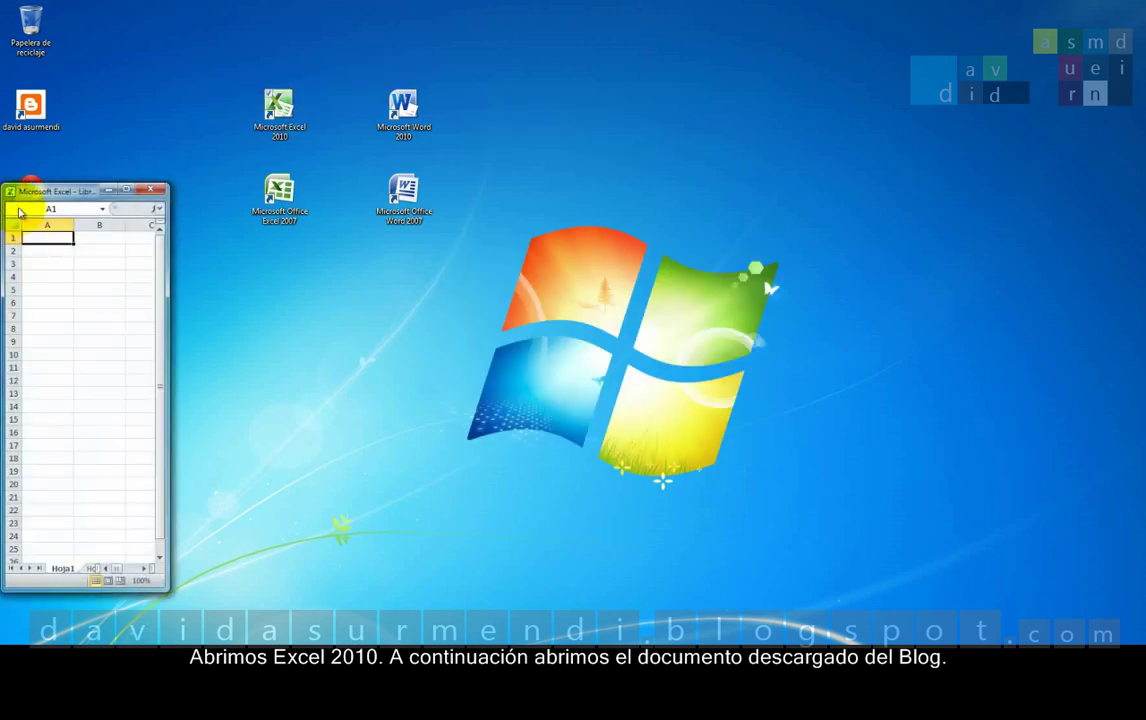
{"action": "left_click", "coordinate": [127, 189]}
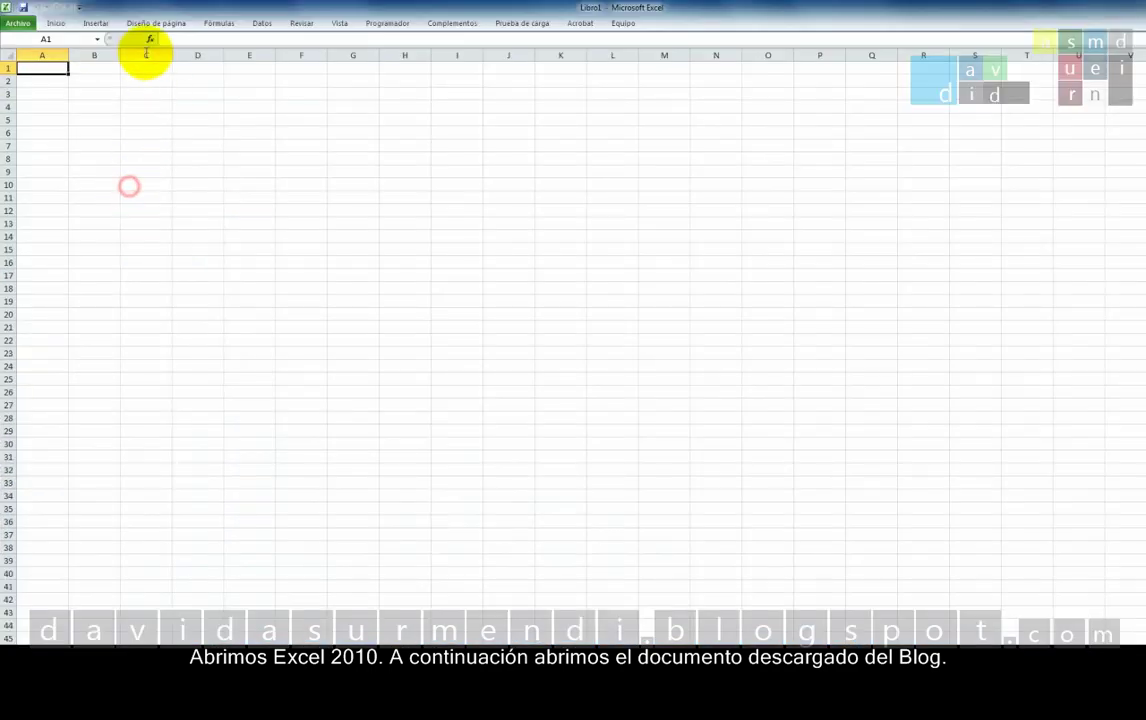
{"action": "left_click", "coordinate": [66, 25]}
{"action": "double_click", "coordinate": [68, 26]}
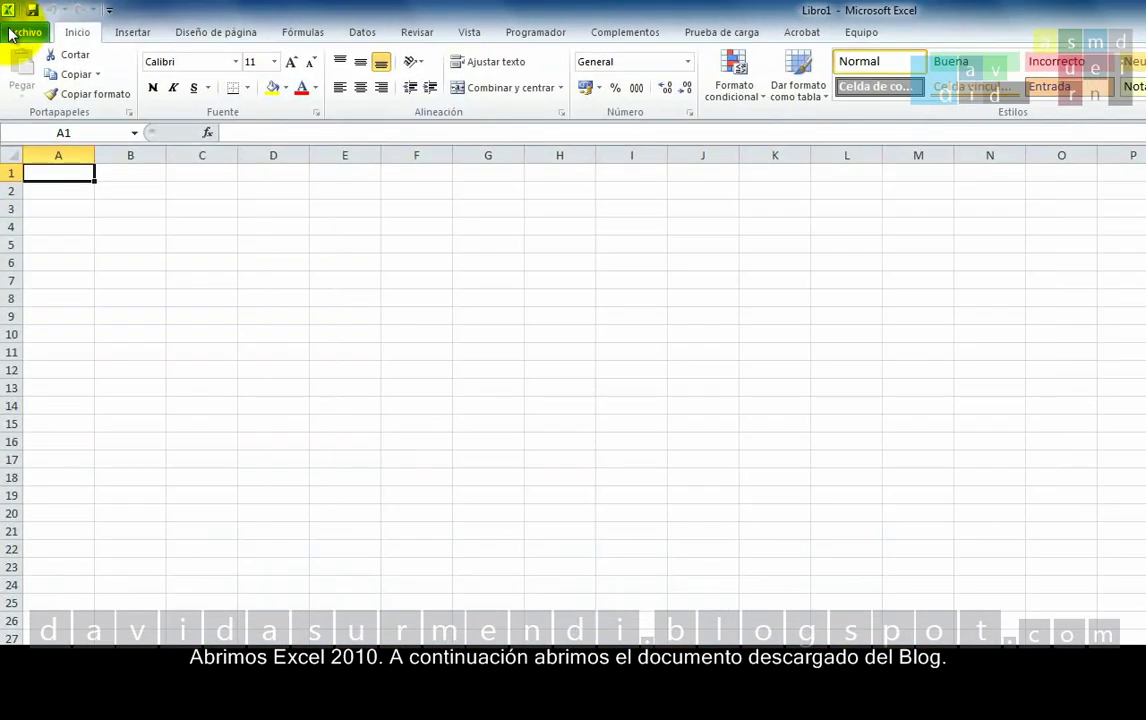
Step: Open the workbook "Funciones en Excel 2010, Conceptos Generales. 1ª Parte.xlsx" from Documentos and enable editing
{"action": "left_click", "coordinate": [14, 33]}
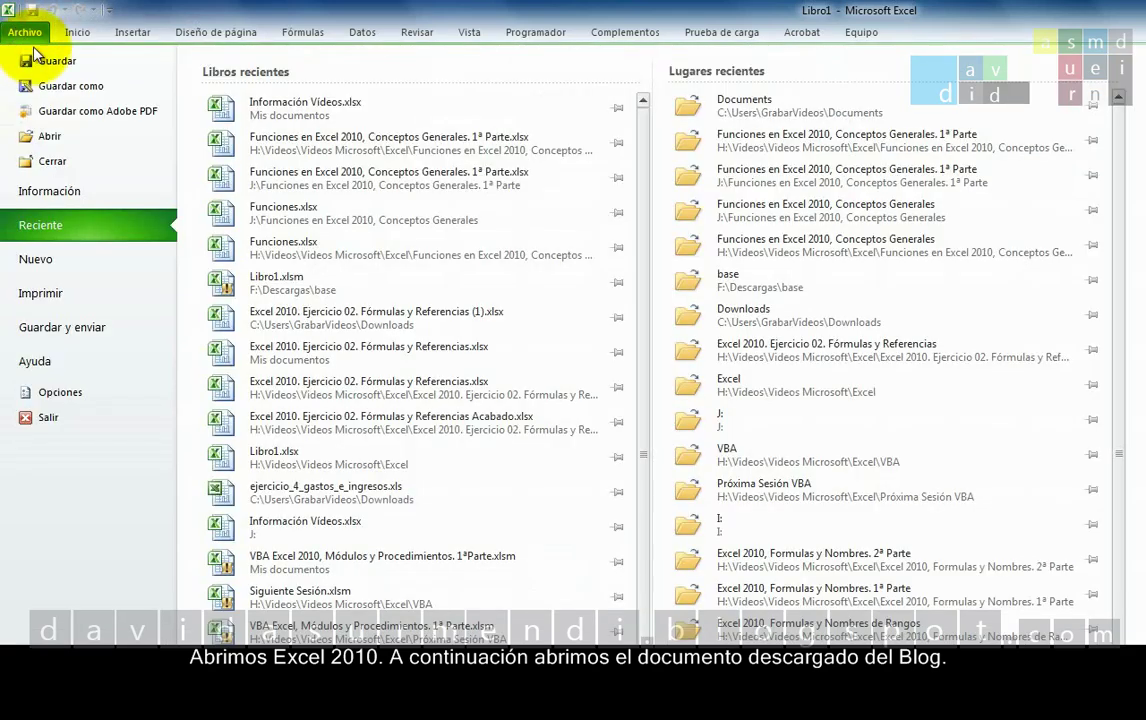
{"action": "left_click", "coordinate": [31, 147]}
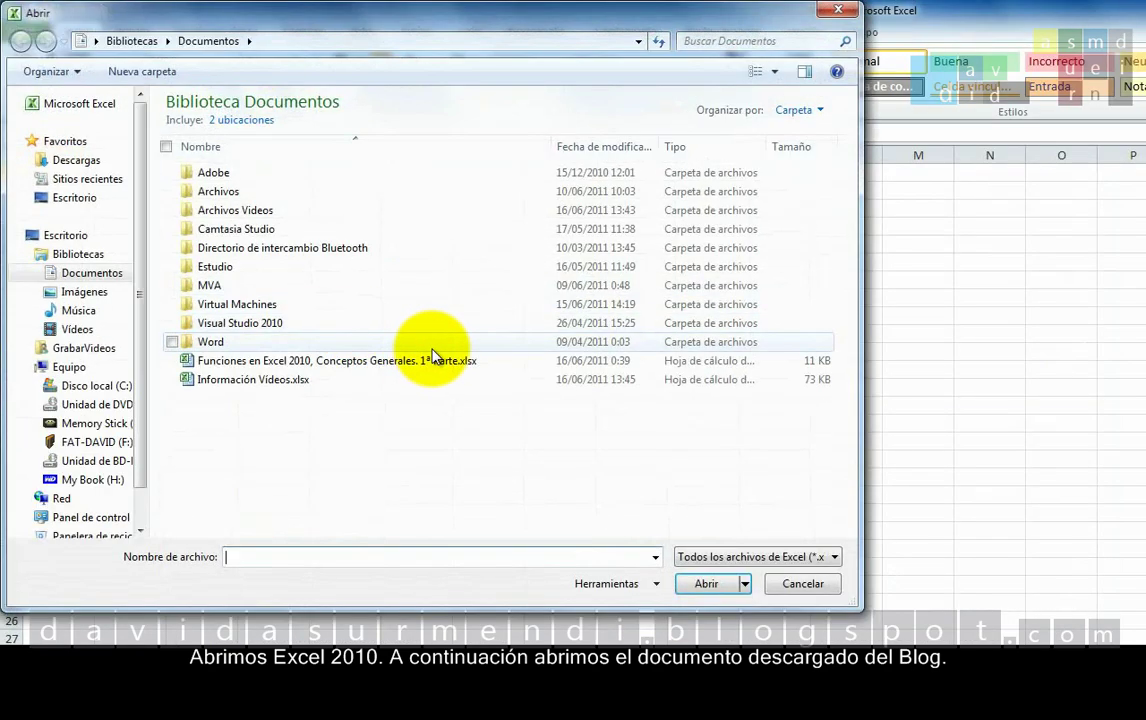
{"action": "left_click", "coordinate": [432, 359]}
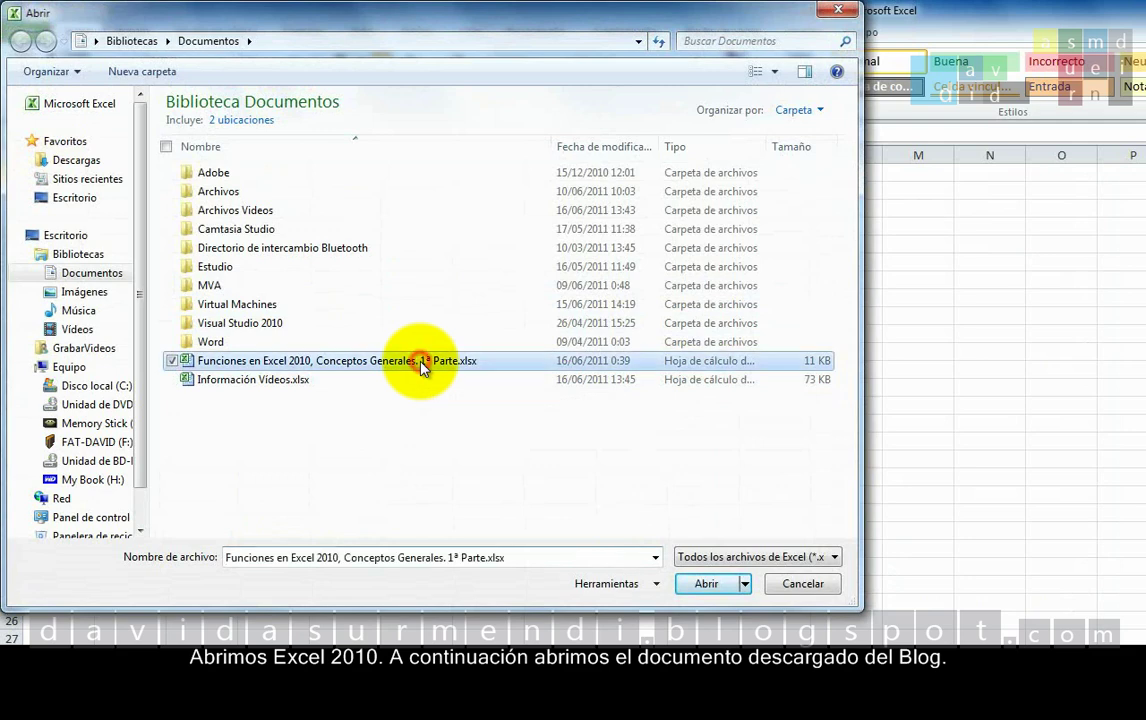
{"action": "left_click", "coordinate": [700, 585]}
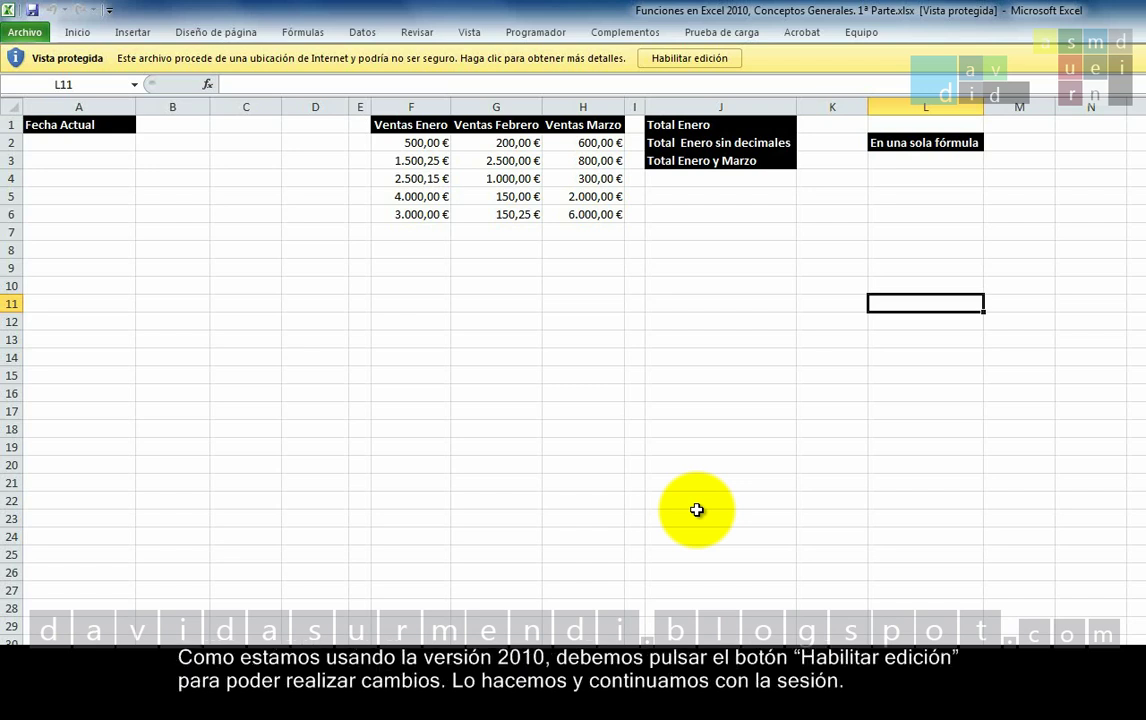
{"action": "left_click", "coordinate": [712, 62]}
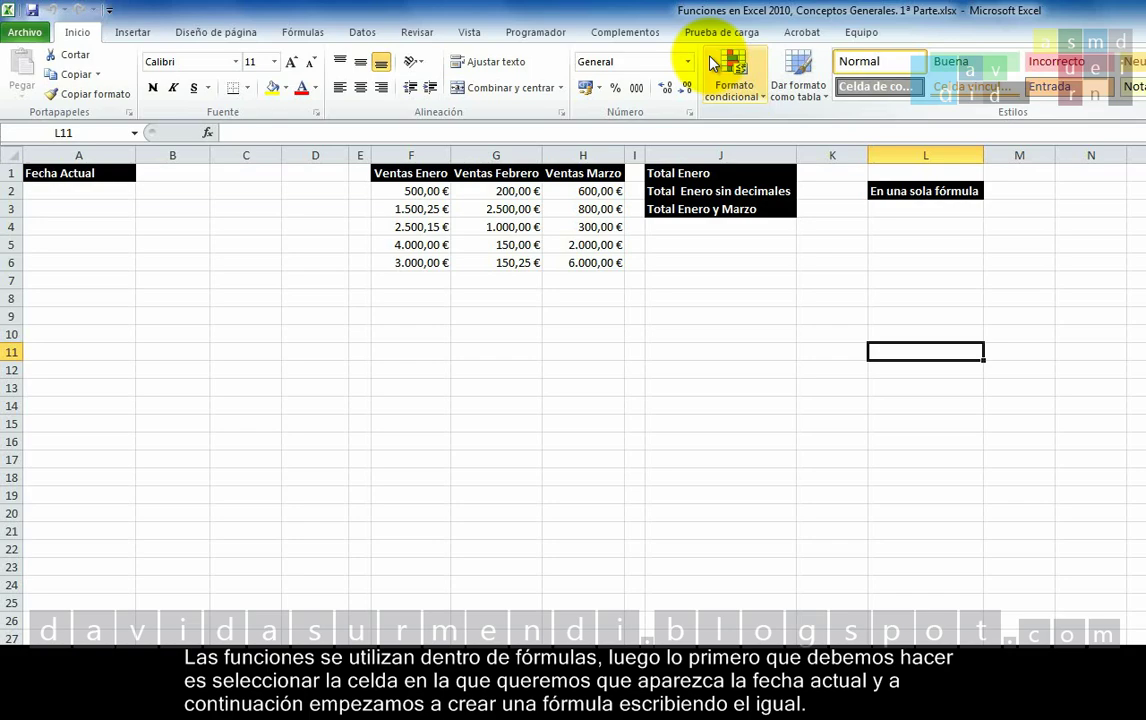
Step: Start a formula in cell B1, beside Fecha Actual, and complete the HOY function name from the suggestions
{"action": "left_click", "coordinate": [170, 175]}
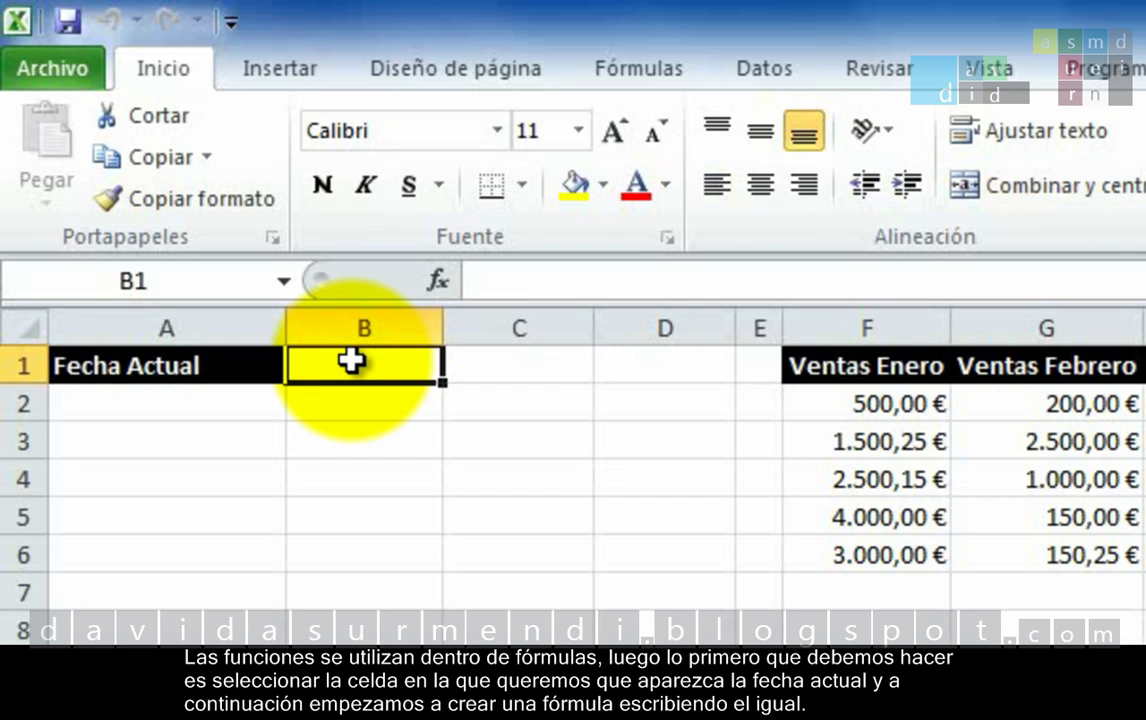
{"action": "type", "text": "="}
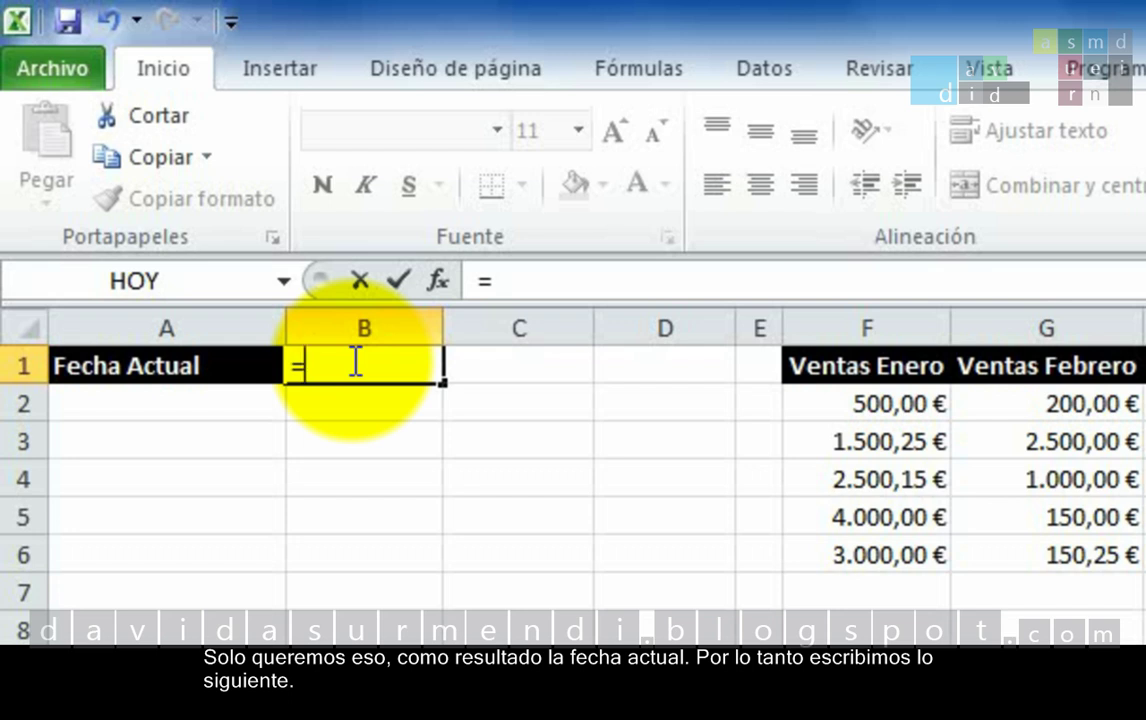
{"action": "type", "text": "H"}
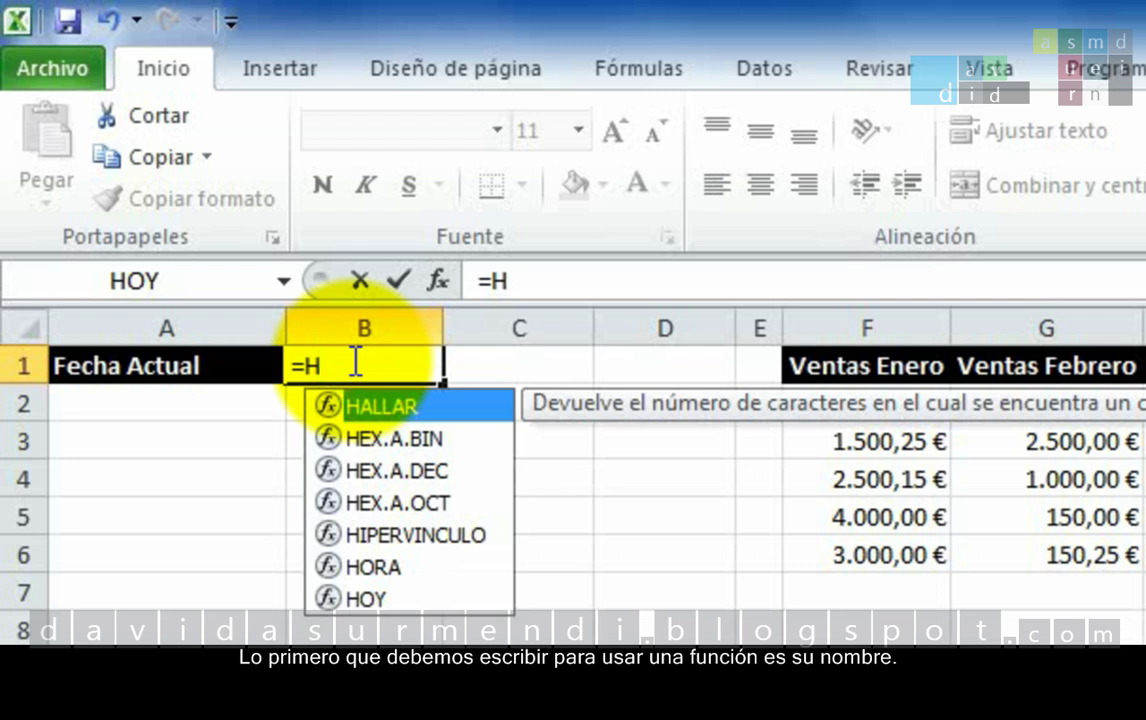
{"action": "type", "text": "o"}
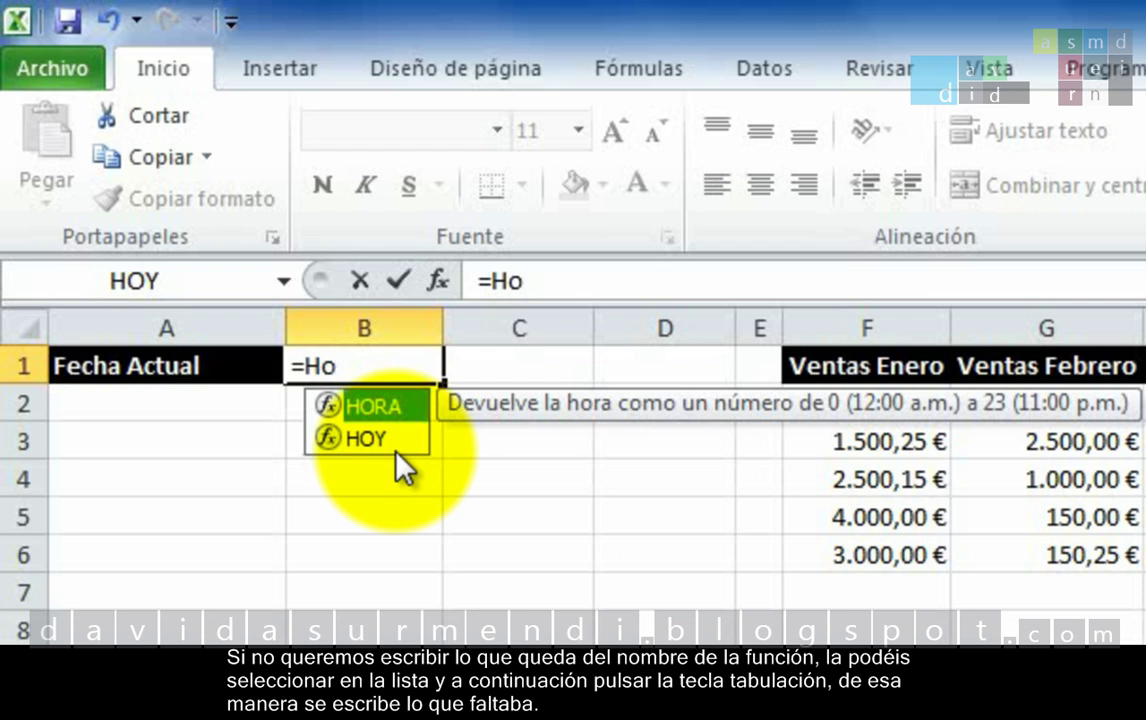
{"action": "key", "text": "Down"}
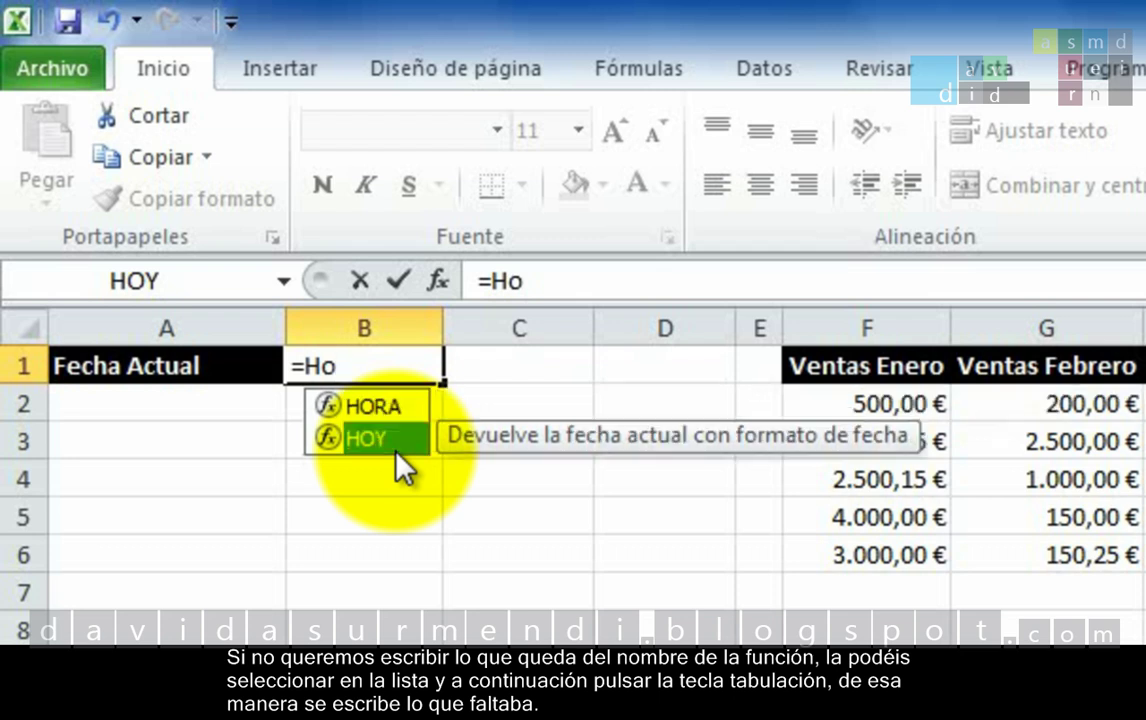
{"action": "key", "text": "Tab"}
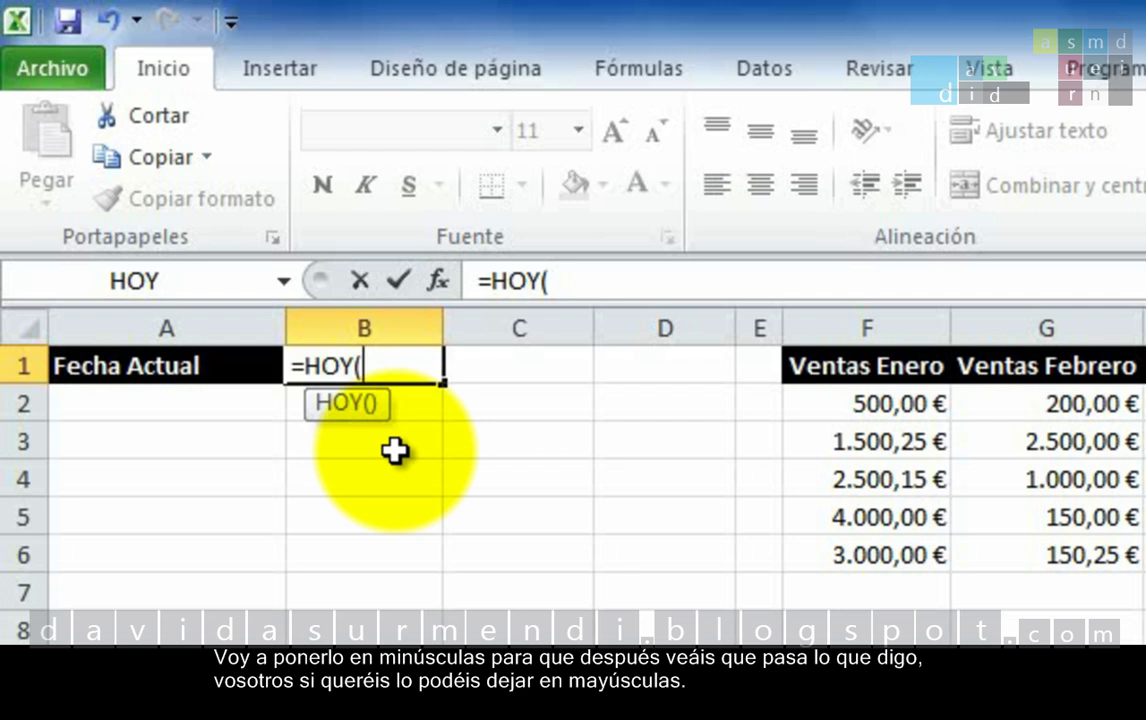
Step: Retype the function name in B1 in lowercase, enter the formula as =Hoy(), and reopen the cell to check its spelling
{"action": "key", "text": "BackSpace"}
{"action": "key", "text": "BackSpace"}
{"action": "key", "text": "BackSpace"}
{"action": "type", "text": "oy"}
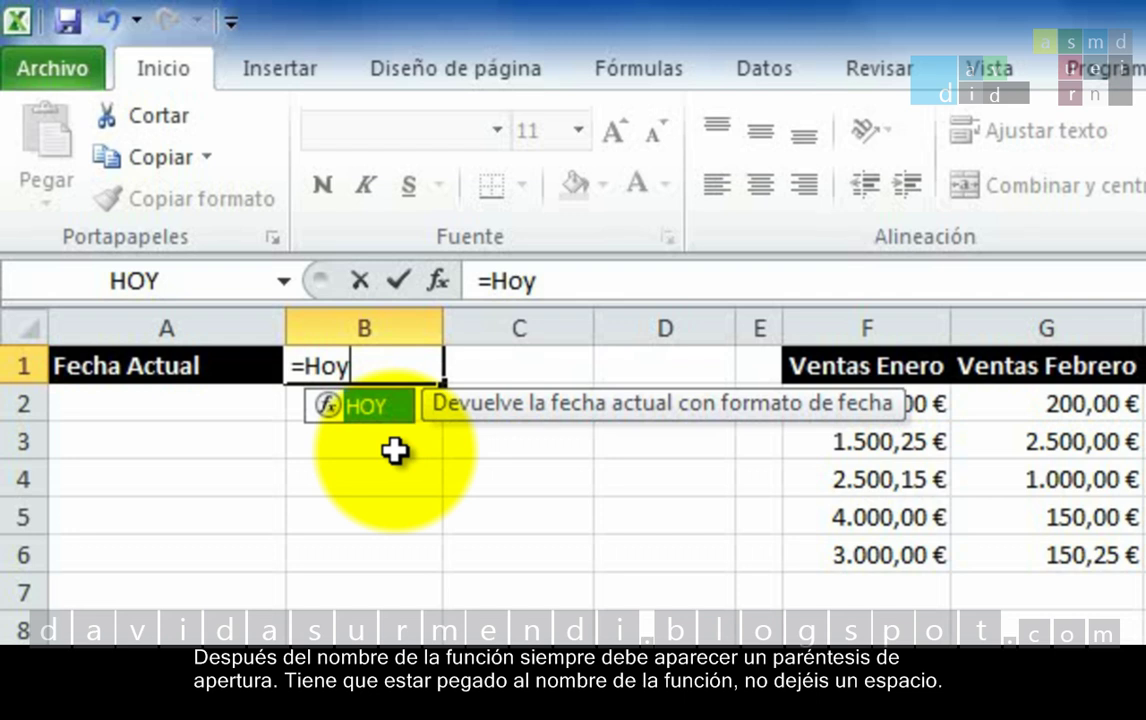
{"action": "type", "text": "("}
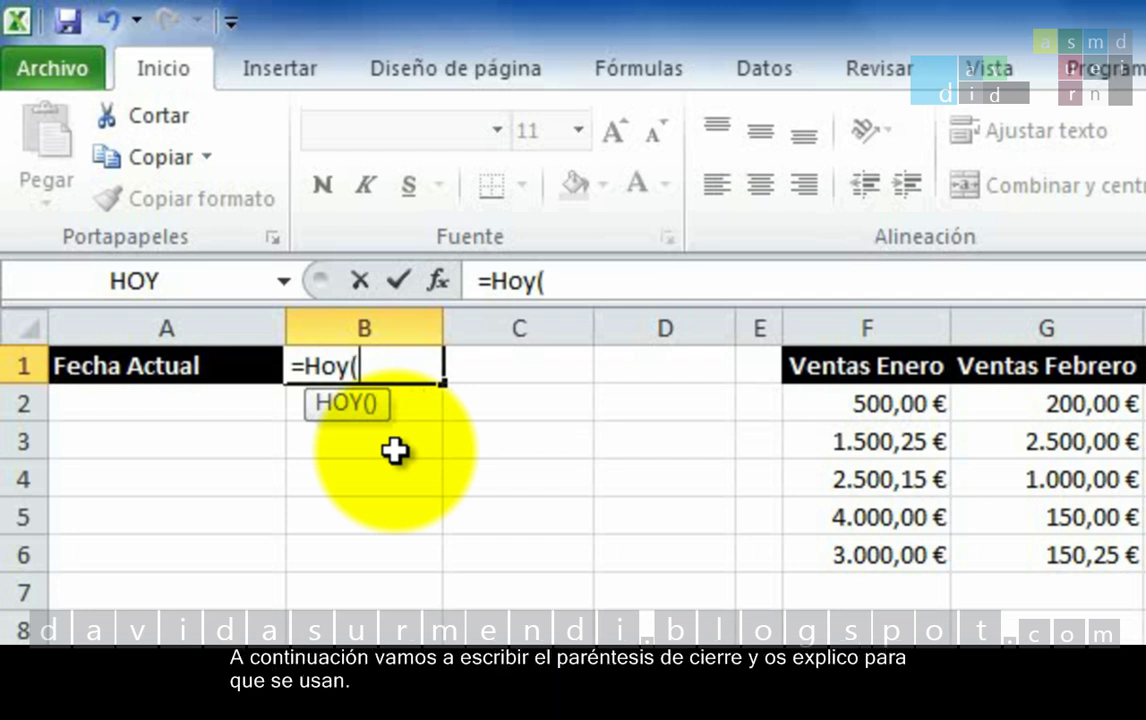
{"action": "type", "text": ")"}
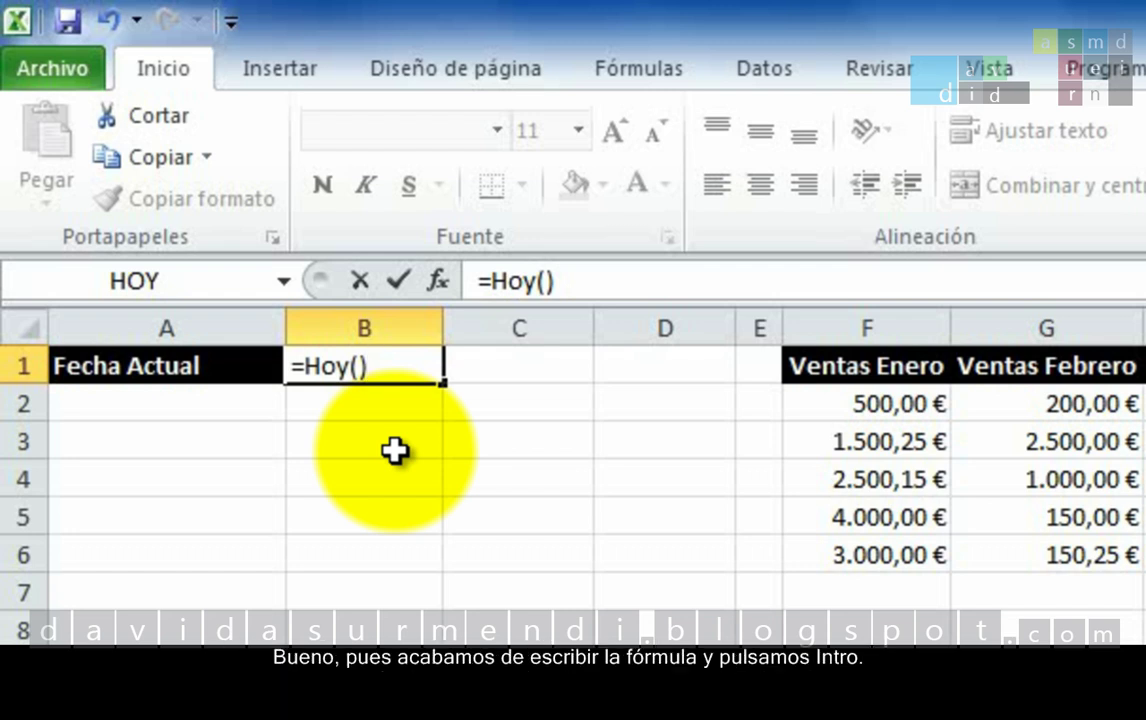
{"action": "key", "text": "Return"}
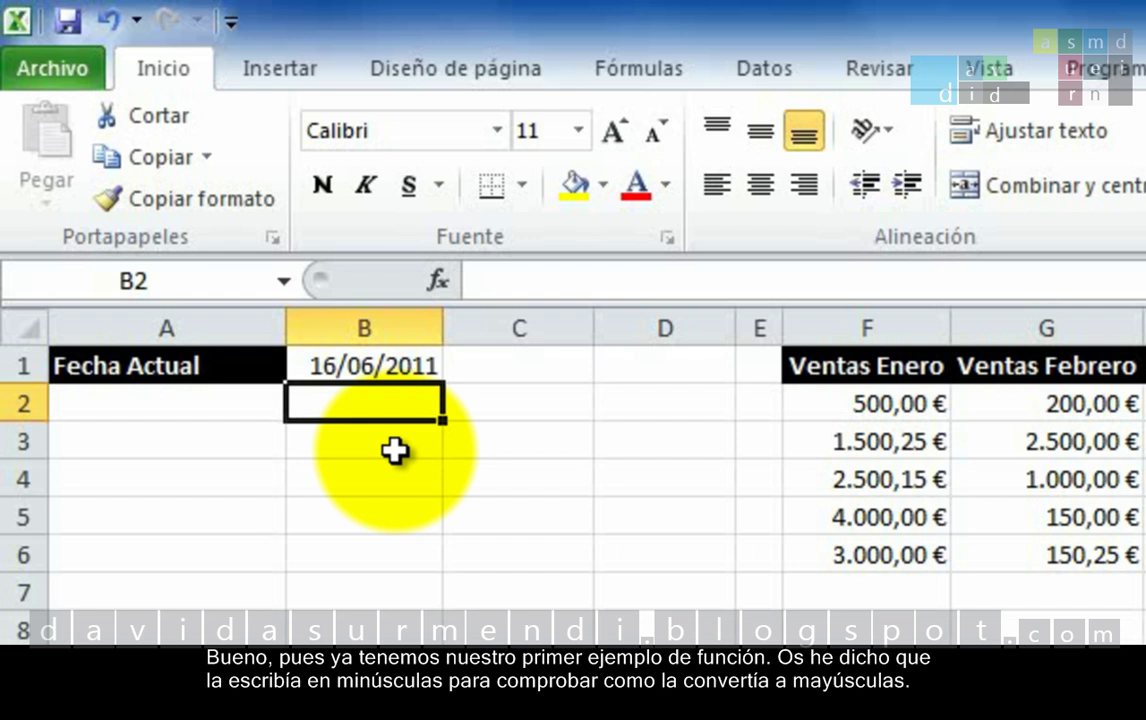
{"action": "double_click", "coordinate": [400, 364]}
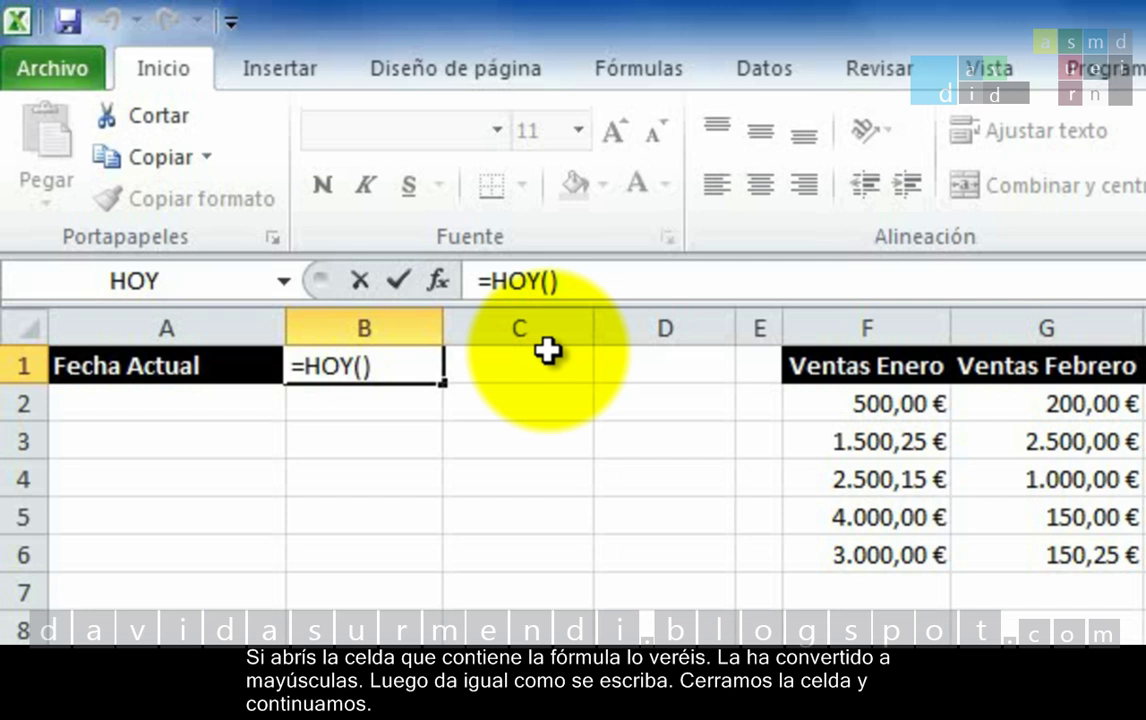
{"action": "key", "text": "Return"}
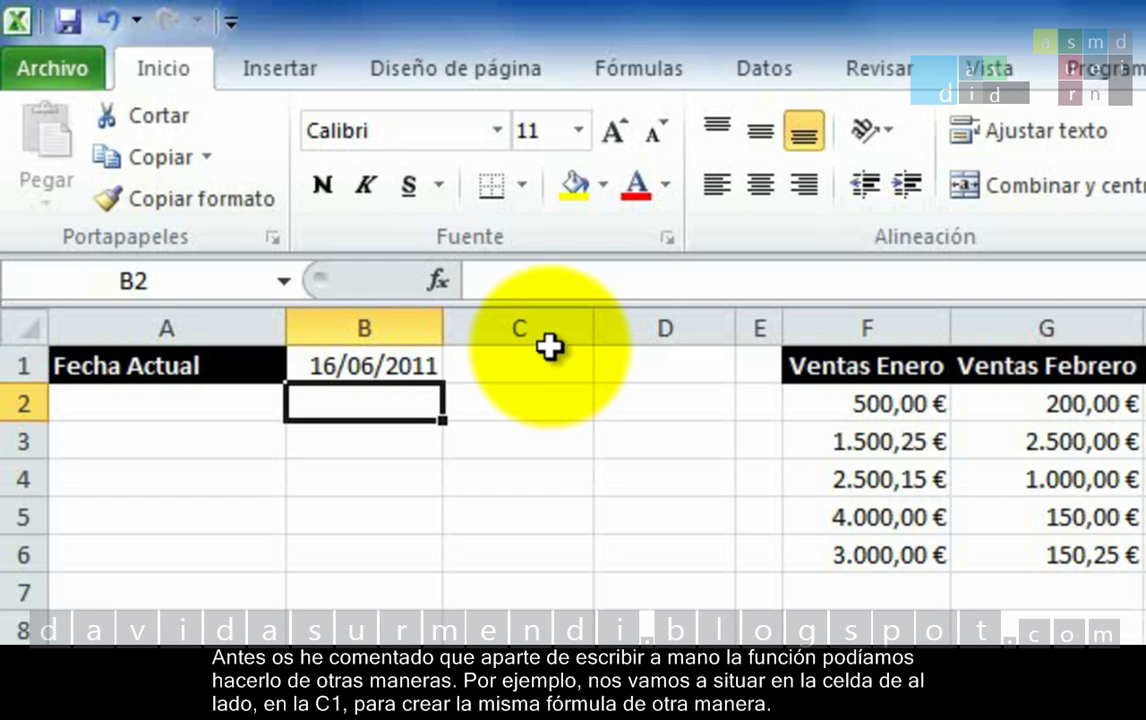
Step: Insert the HOY function from the Fecha y hora category of the function library into cell C1
{"action": "left_click", "coordinate": [538, 373]}
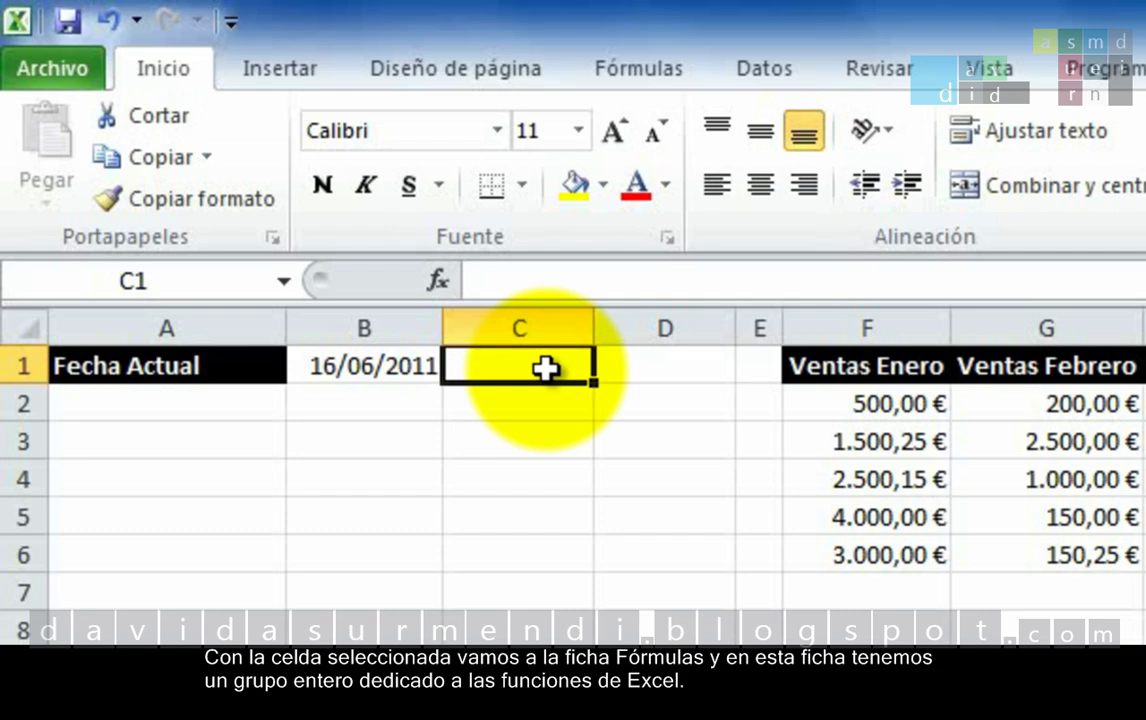
{"action": "left_click", "coordinate": [663, 86]}
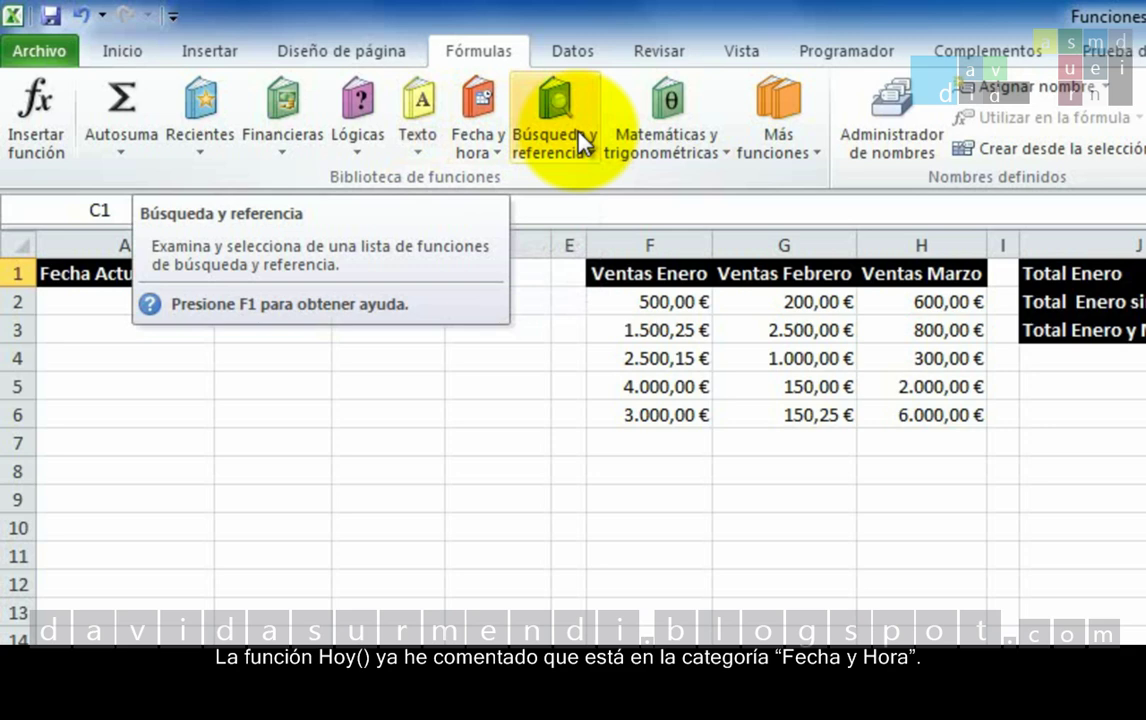
{"action": "left_click", "coordinate": [490, 148]}
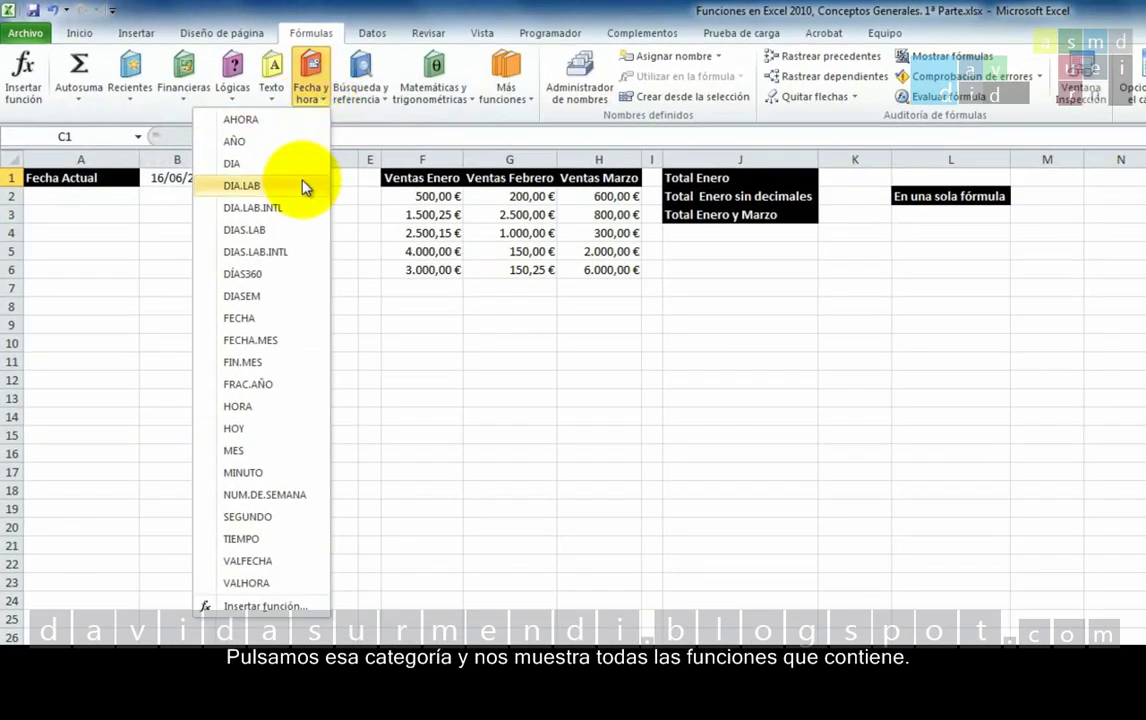
{"action": "left_click", "coordinate": [266, 437]}
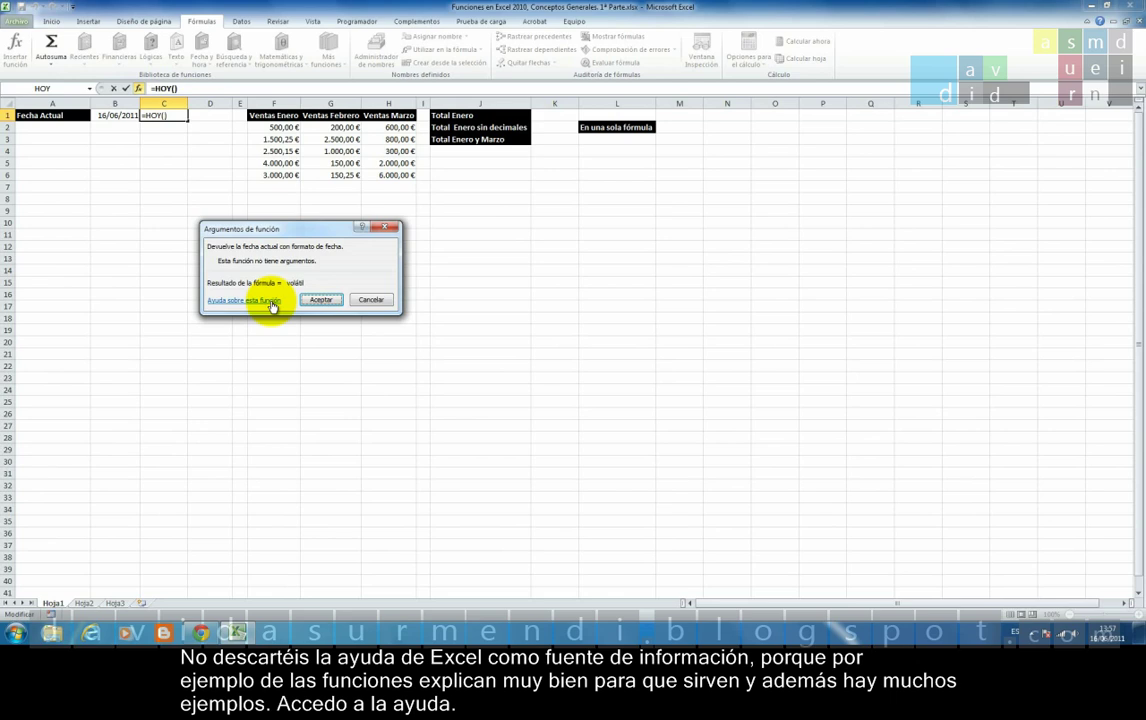
Step: Read the help article on the HOY function, including its description, syntax and examples
{"action": "left_click", "coordinate": [244, 300]}
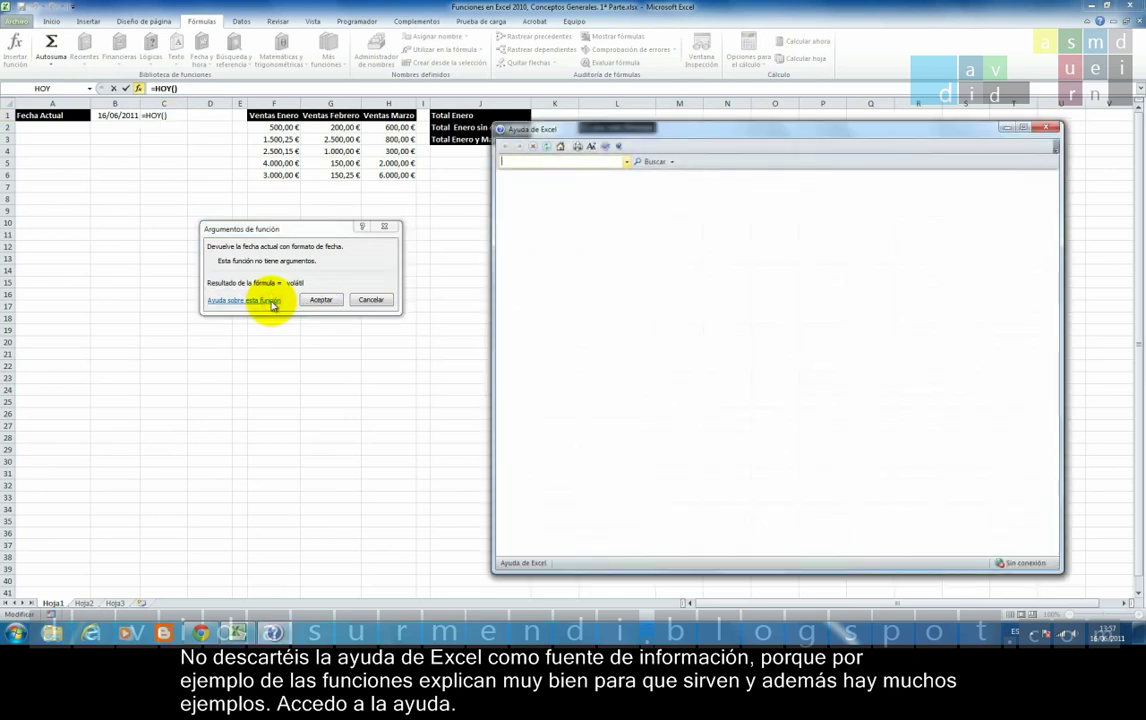
{"action": "left_click", "coordinate": [1023, 128]}
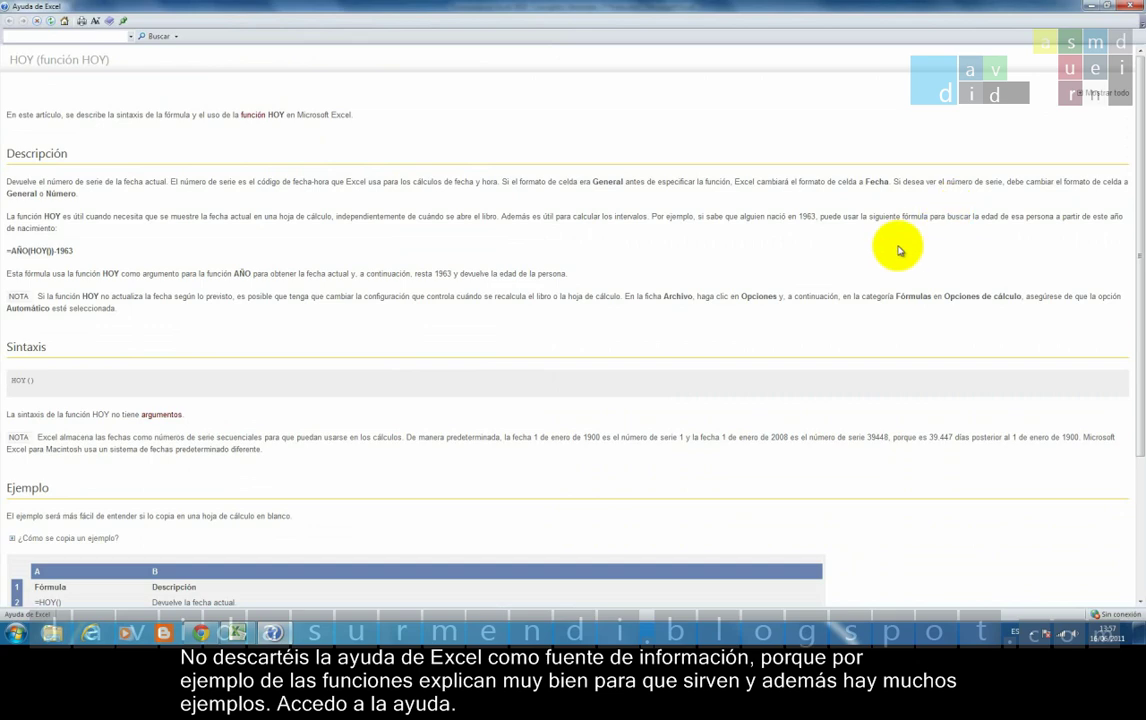
{"action": "scroll", "coordinate": [878, 259], "scroll_direction": "down", "scroll_amount": 4}
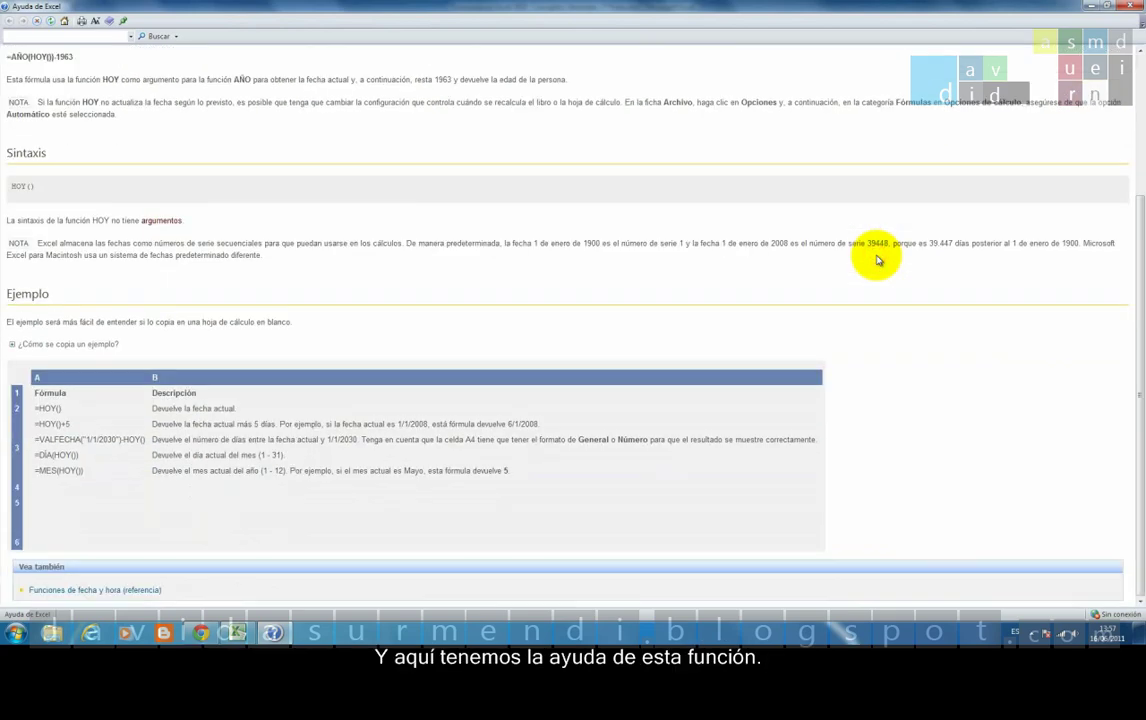
{"action": "scroll", "coordinate": [878, 259], "scroll_direction": "up", "scroll_amount": 4}
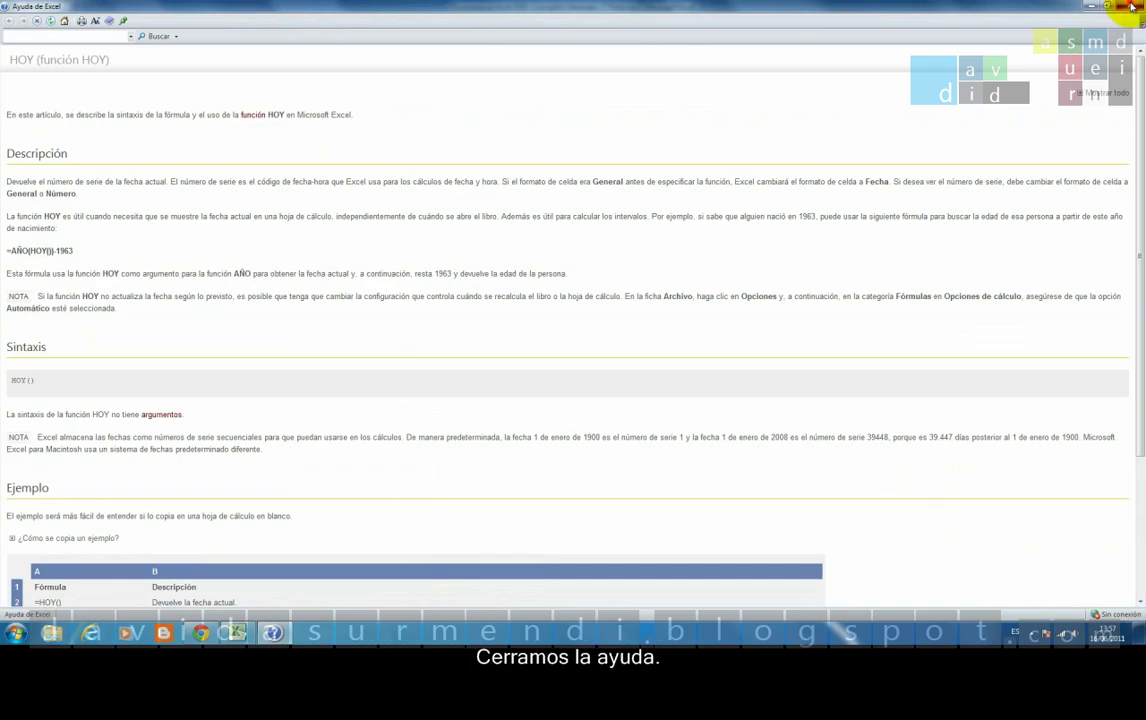
{"action": "left_click", "coordinate": [1012, 8]}
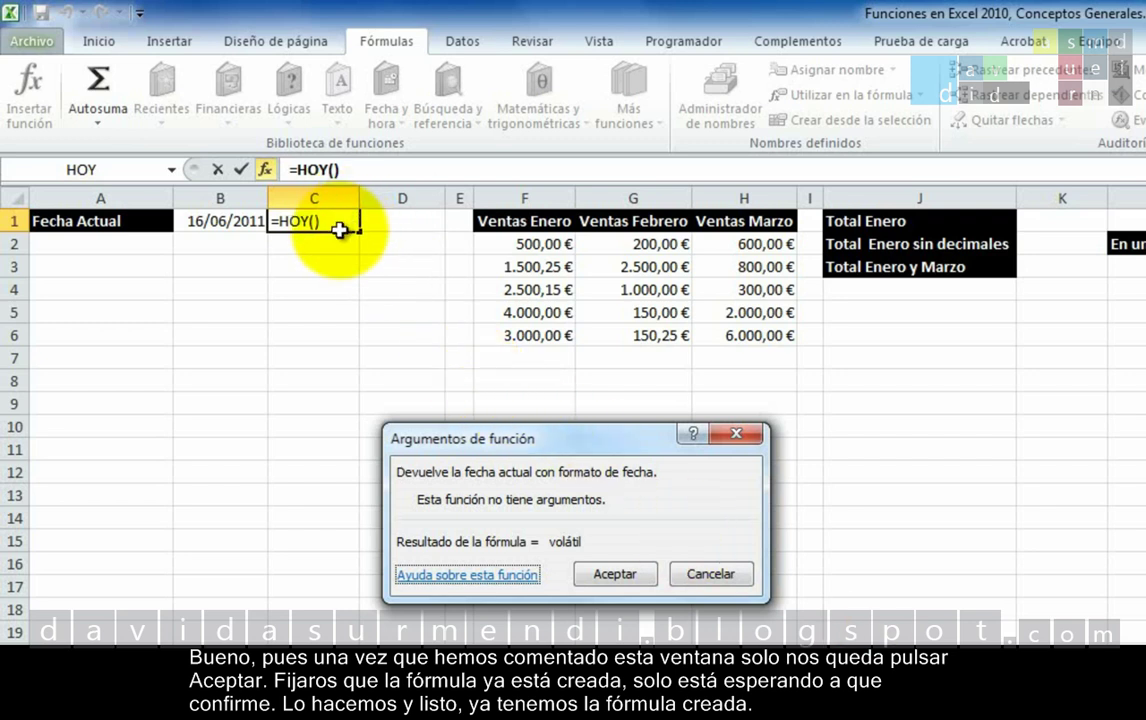
Step: Accept the HOY function for cell C1 and reopen the cell to check its formula
{"action": "left_click", "coordinate": [583, 572]}
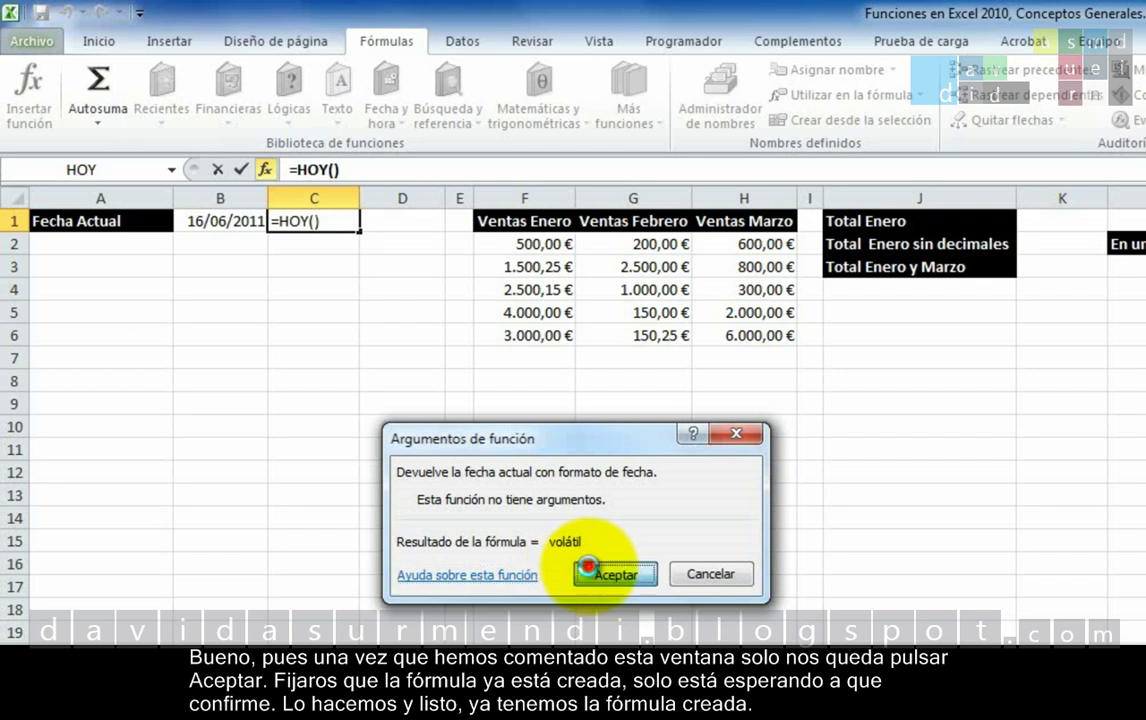
{"action": "double_click", "coordinate": [342, 225]}
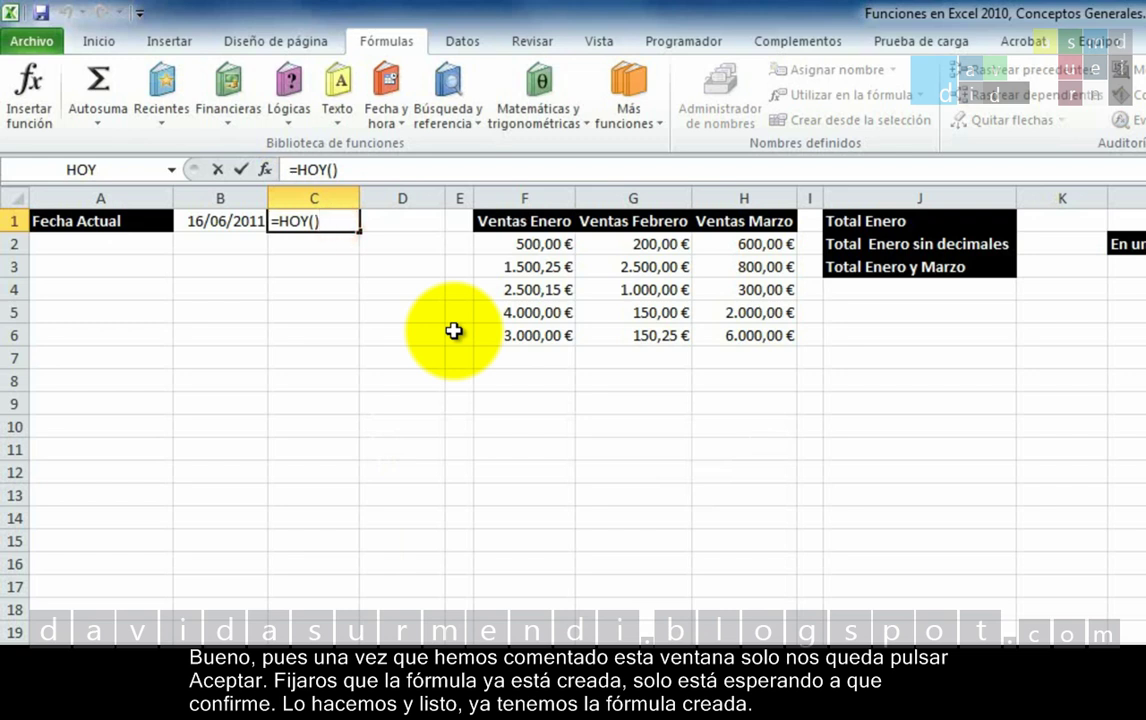
{"action": "key", "text": "Return"}
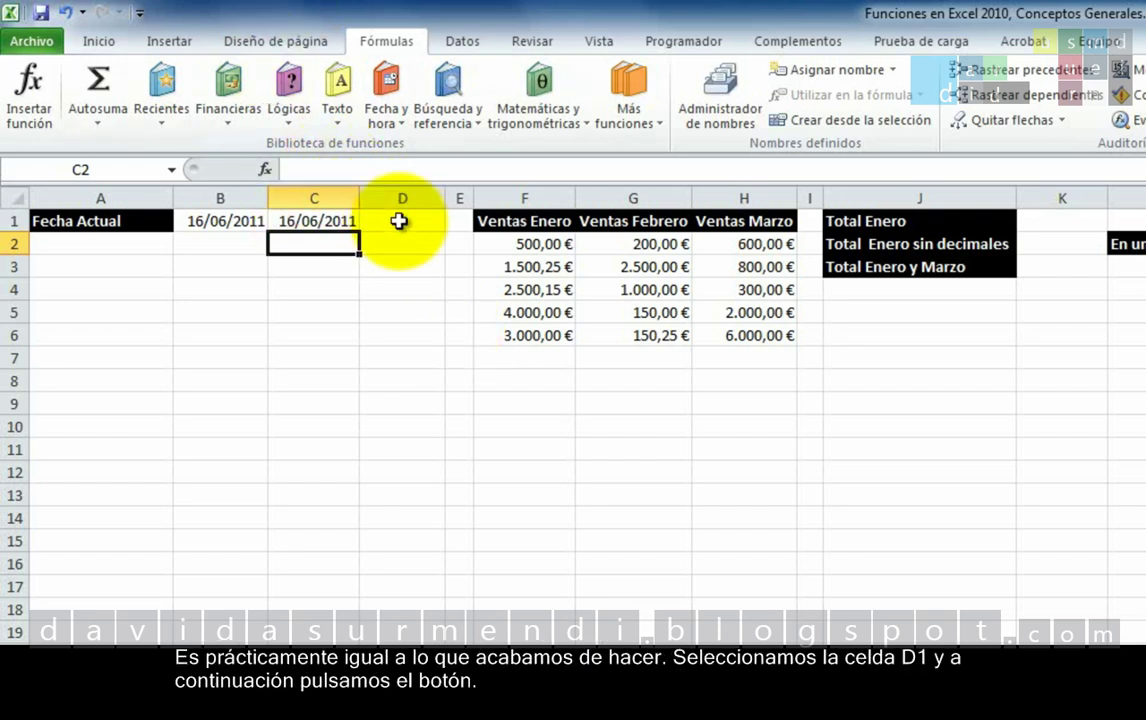
Step: Start inserting a function in cell D1 and list the functions in the Todo and Usadas recientemente categories
{"action": "left_click", "coordinate": [399, 221]}
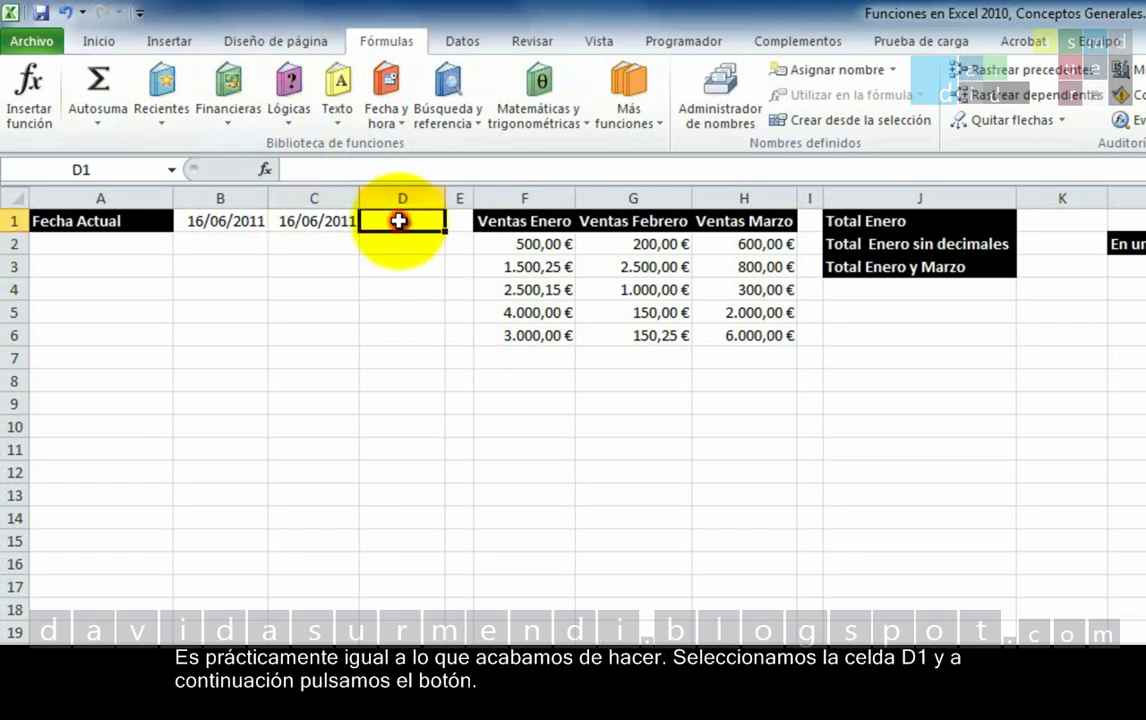
{"action": "left_click", "coordinate": [40, 100]}
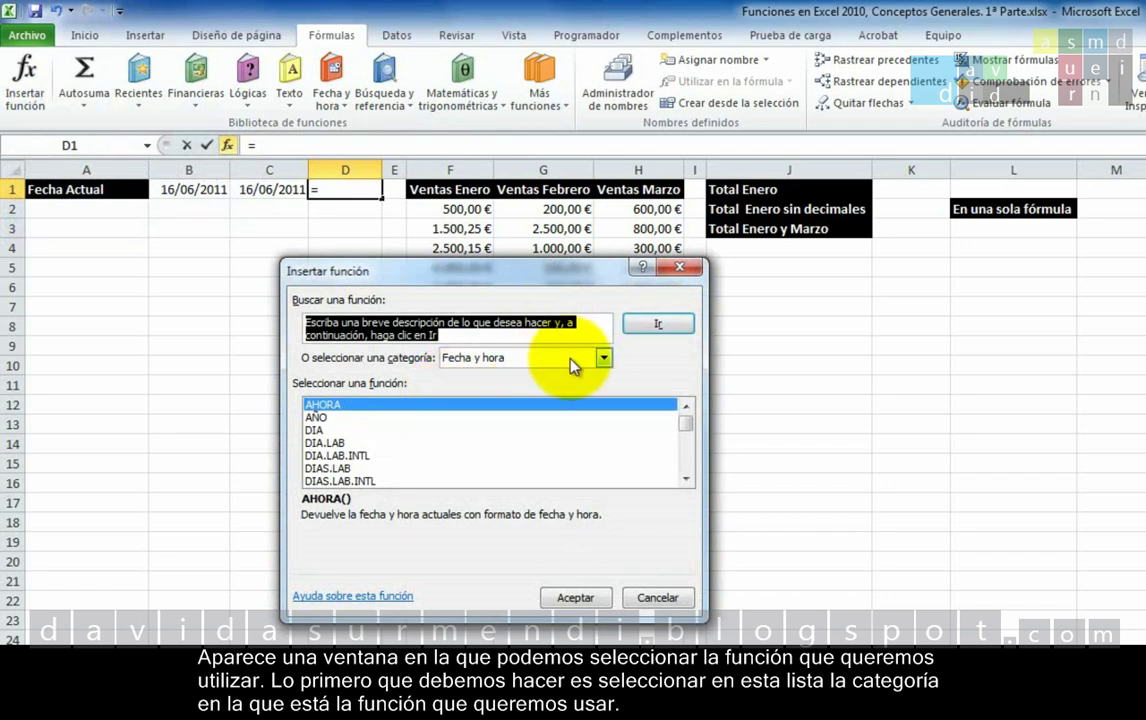
{"action": "left_click", "coordinate": [604, 357]}
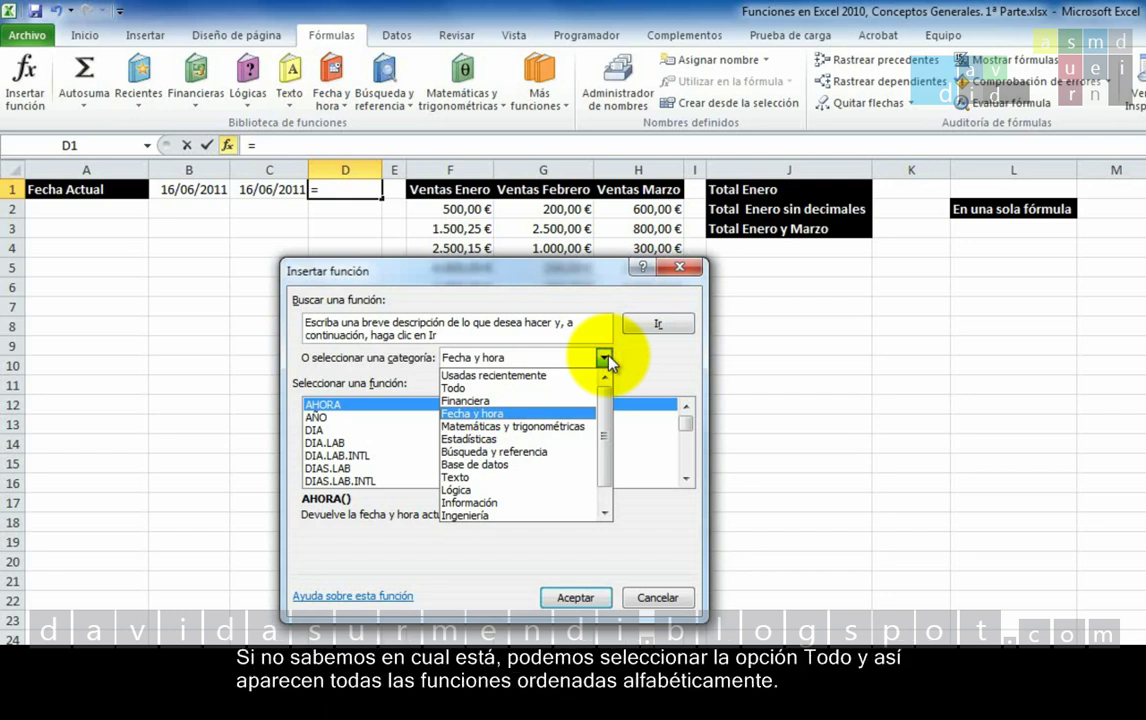
{"action": "left_click", "coordinate": [577, 388]}
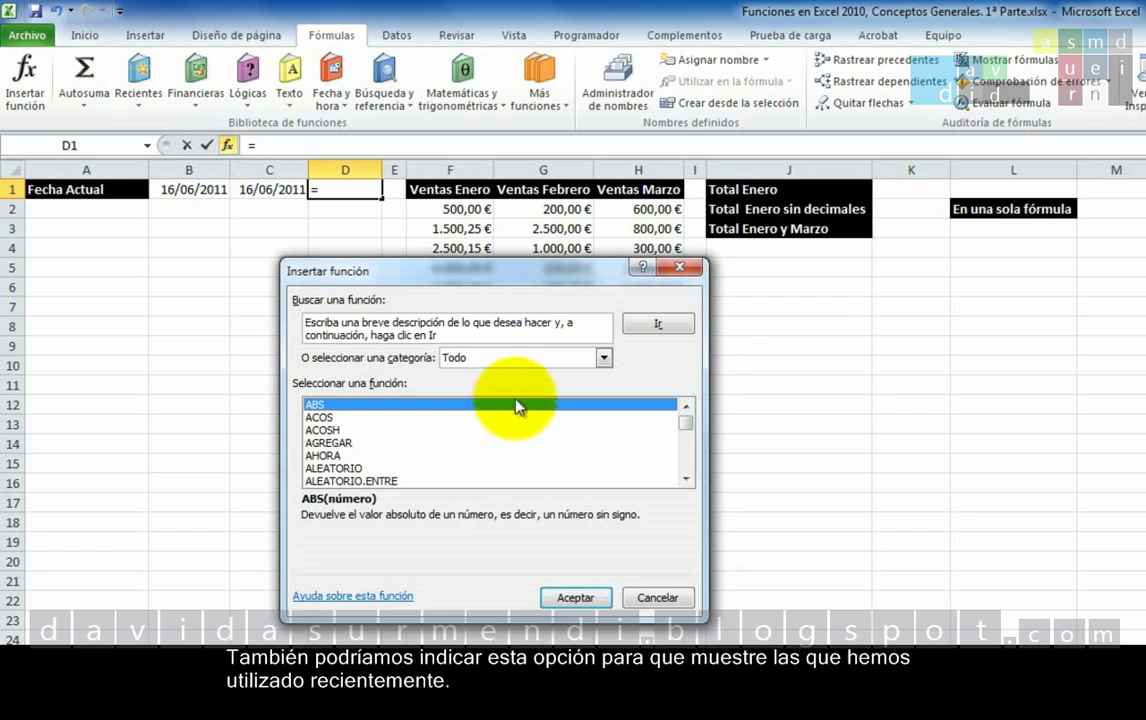
{"action": "left_click", "coordinate": [511, 359]}
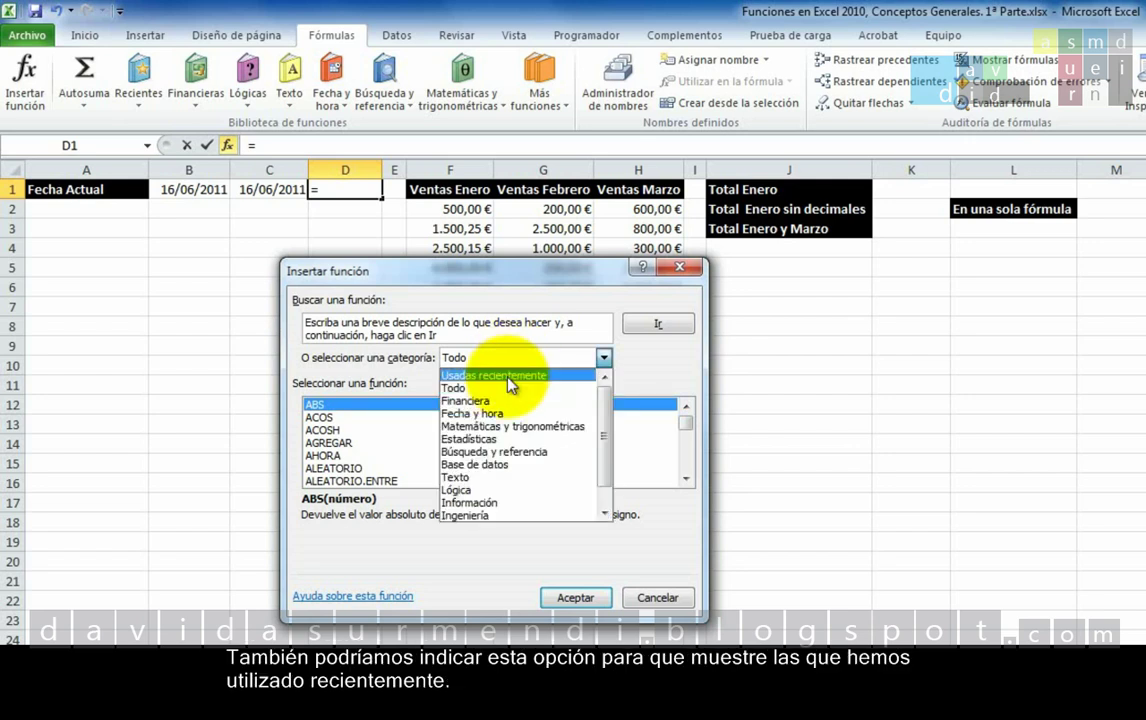
{"action": "left_click", "coordinate": [512, 386]}
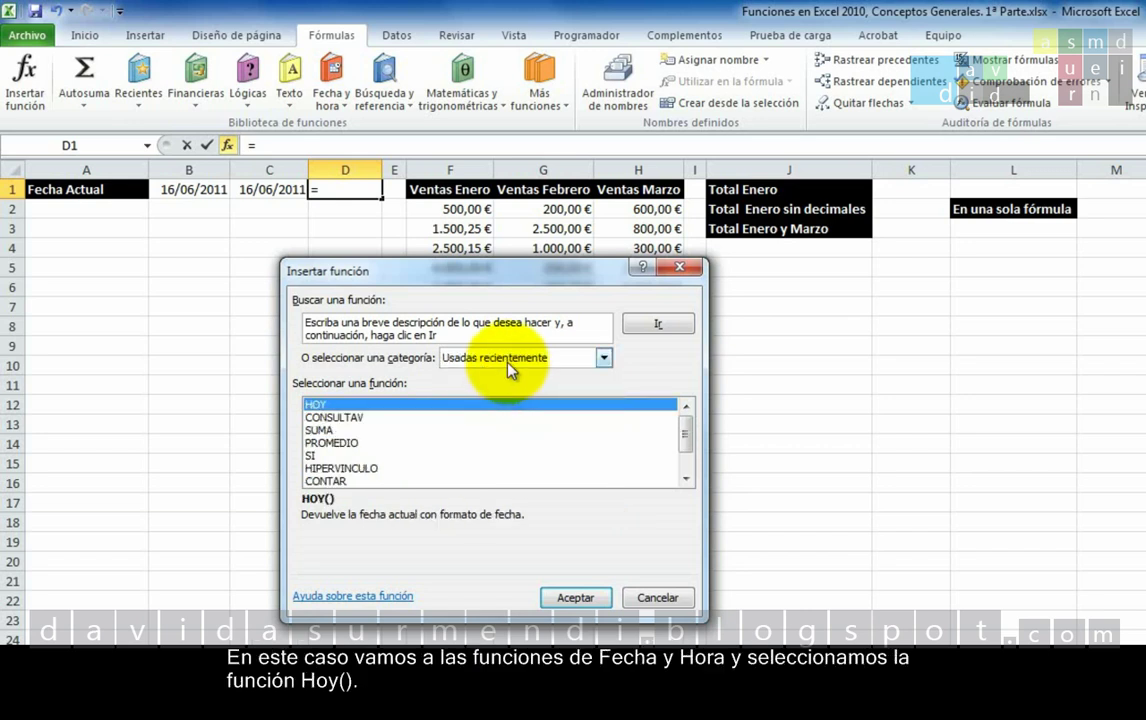
Step: Choose the HOY function from the Fecha y hora category and accept it for cell D1
{"action": "left_click", "coordinate": [510, 359]}
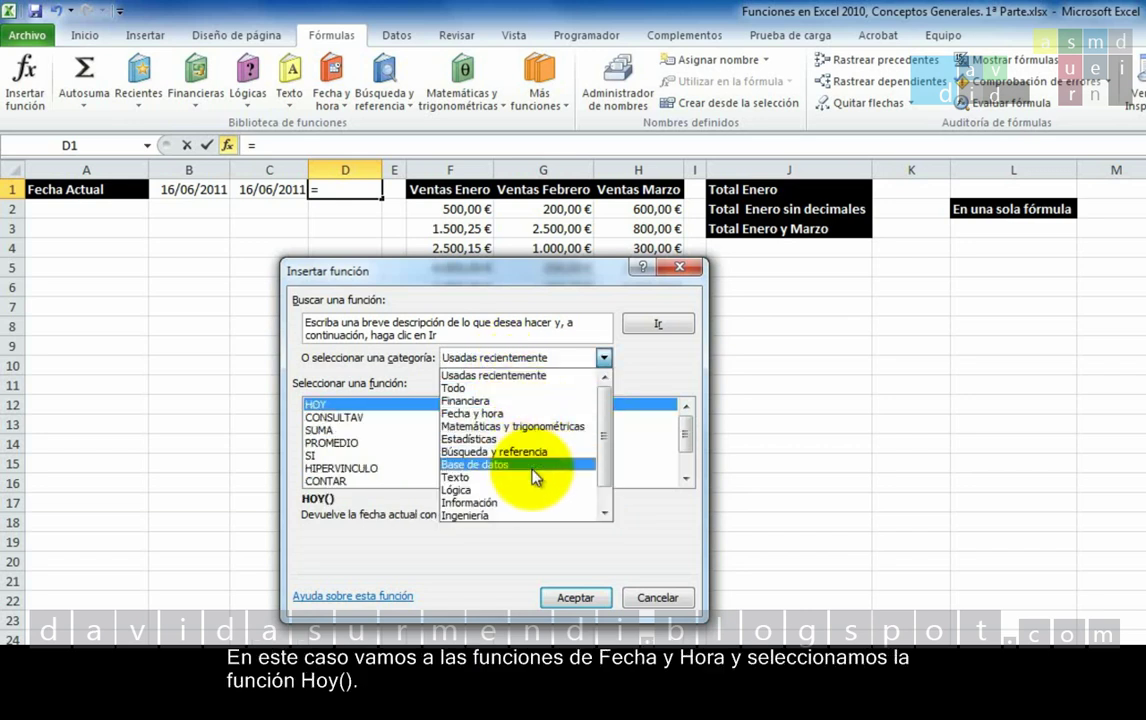
{"action": "left_click", "coordinate": [537, 416]}
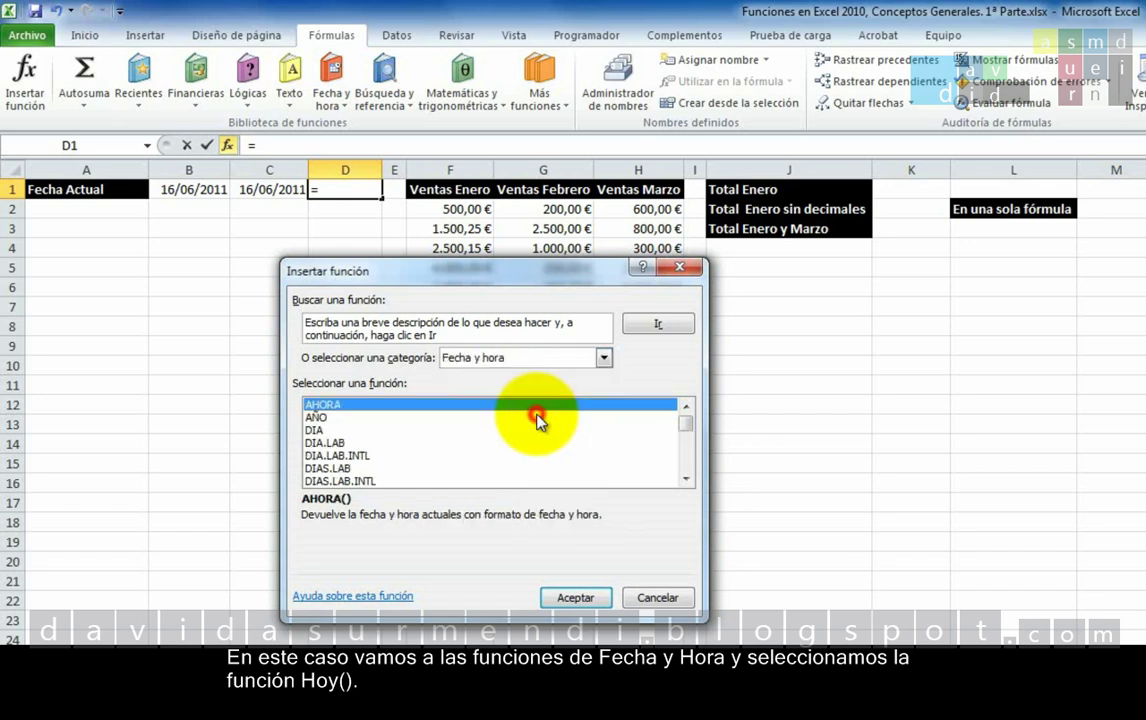
{"action": "left_click", "coordinate": [685, 479]}
{"action": "left_click", "coordinate": [685, 479]}
{"action": "left_click", "coordinate": [685, 479]}
{"action": "left_click", "coordinate": [685, 479]}
{"action": "left_click", "coordinate": [685, 479]}
{"action": "left_click", "coordinate": [685, 479]}
{"action": "left_click", "coordinate": [685, 479]}
{"action": "left_click", "coordinate": [685, 479]}
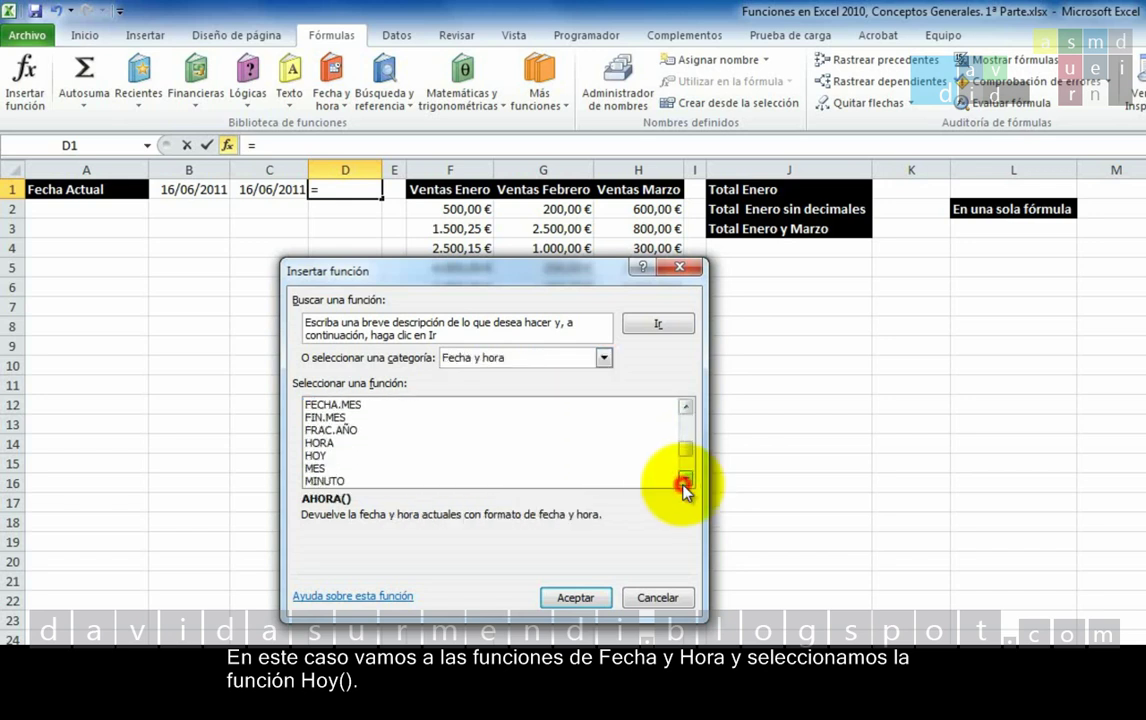
{"action": "left_click", "coordinate": [358, 456]}
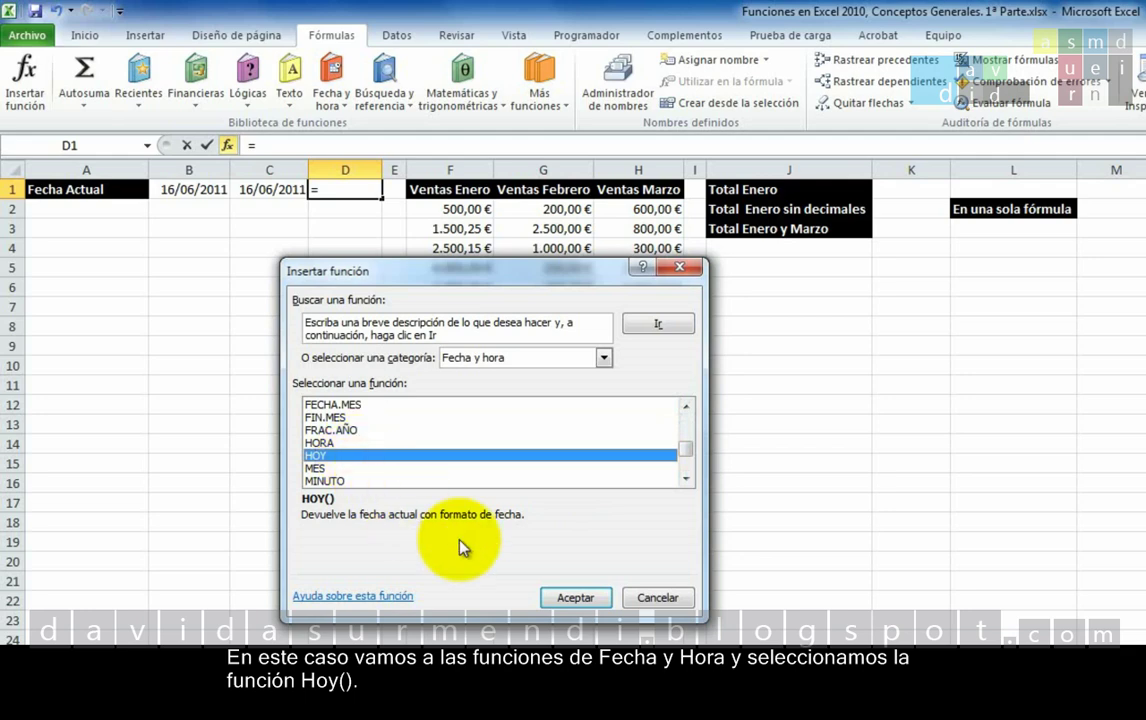
{"action": "left_click", "coordinate": [552, 604]}
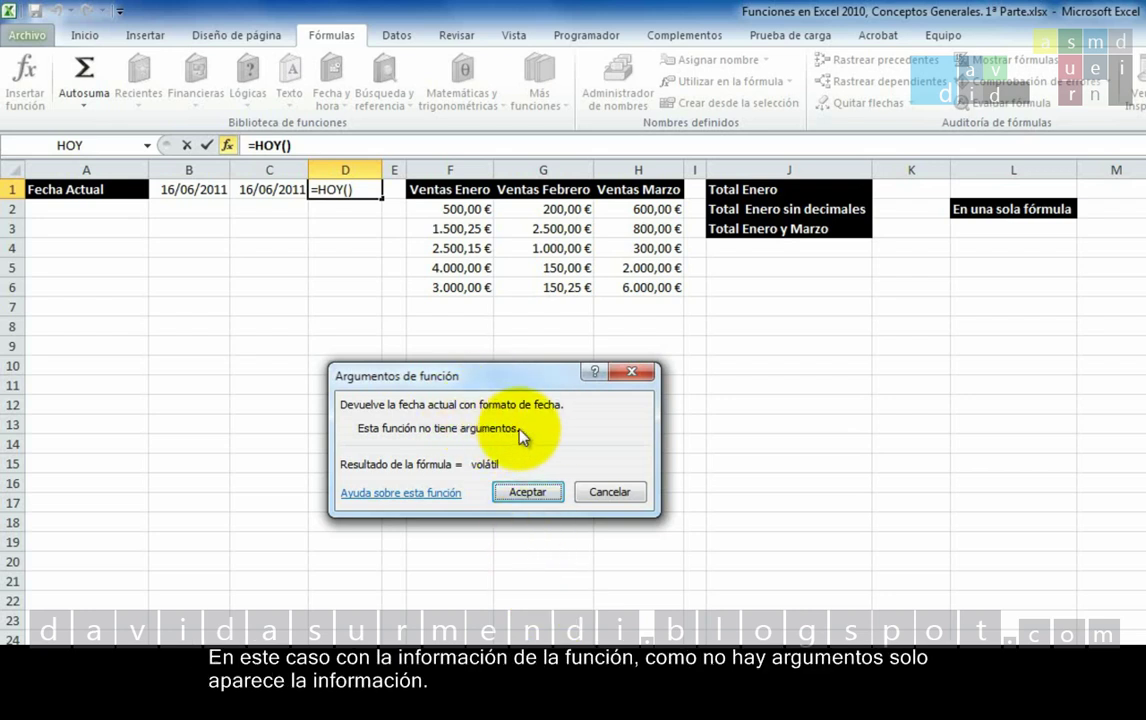
{"action": "left_click", "coordinate": [525, 493]}
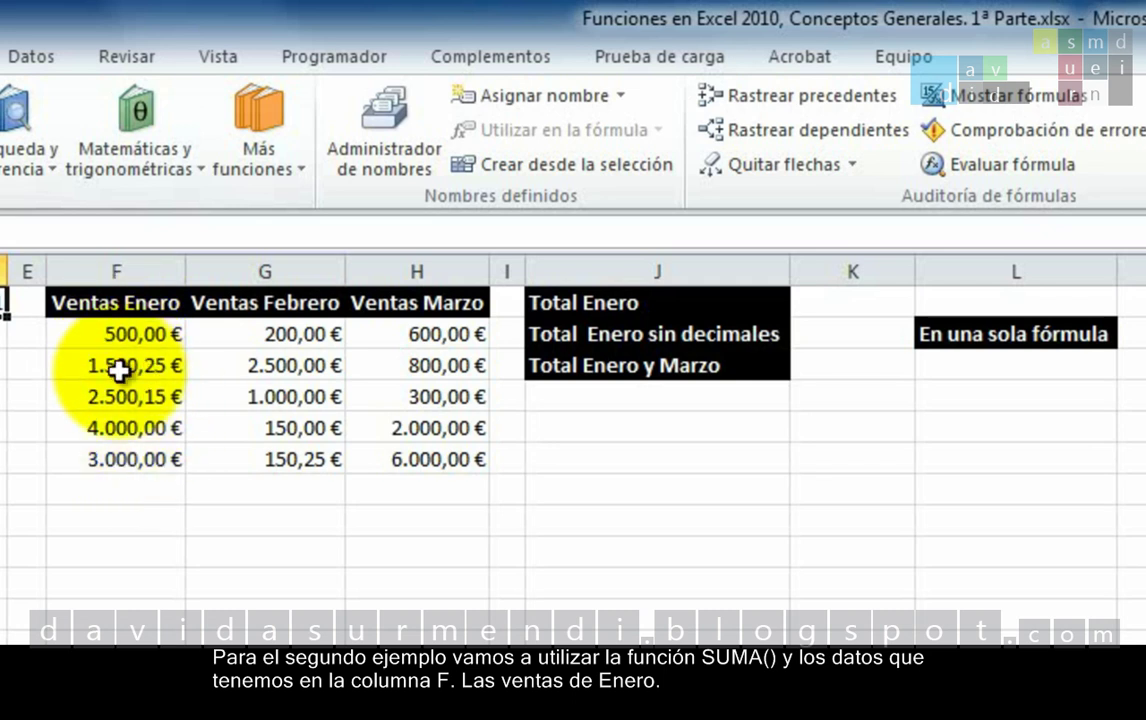
{"action": "left_click", "coordinate": [843, 305]}
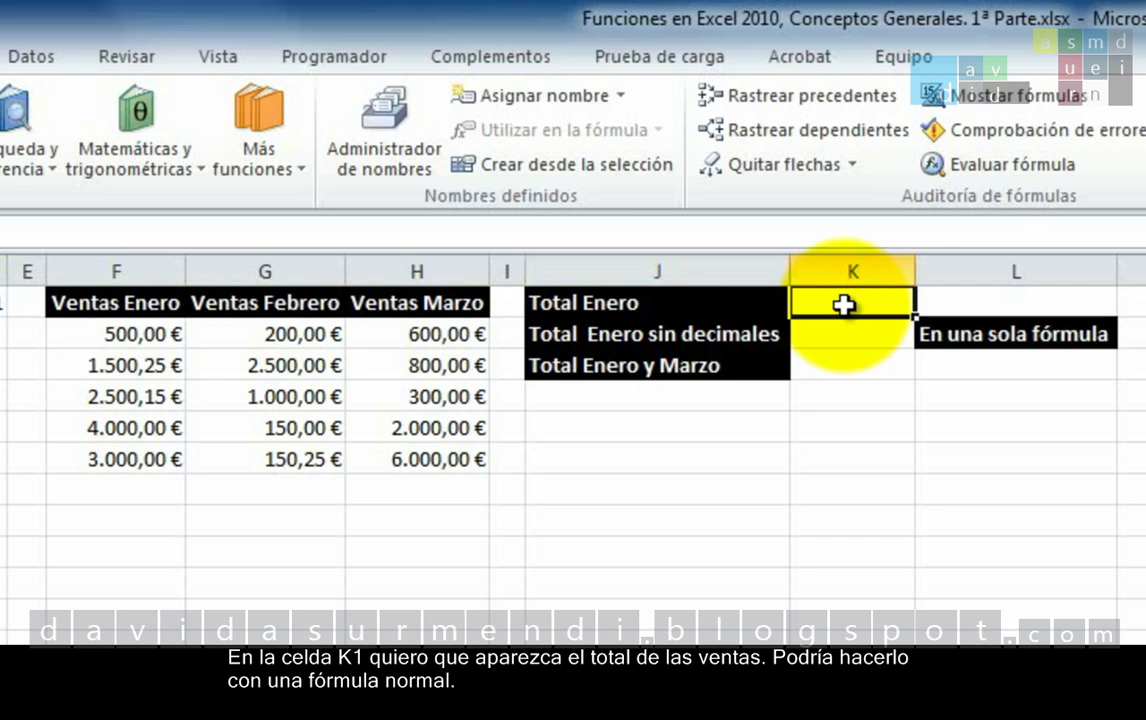
{"action": "type", "text": "="}
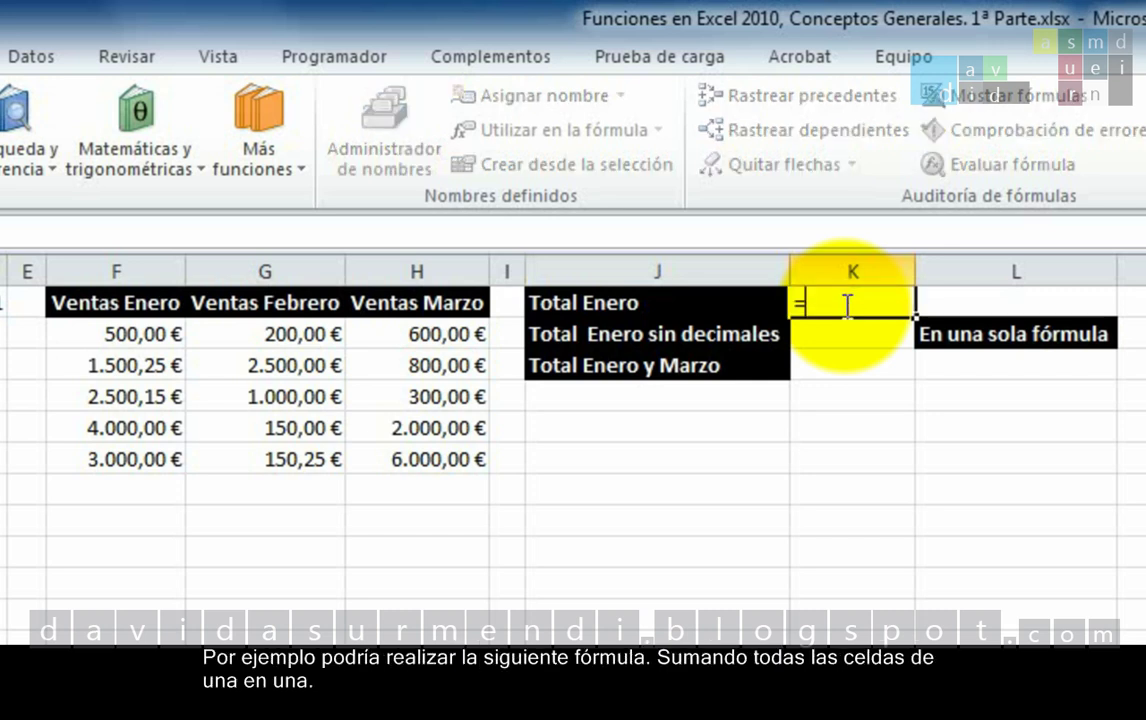
{"action": "left_click", "coordinate": [126, 335]}
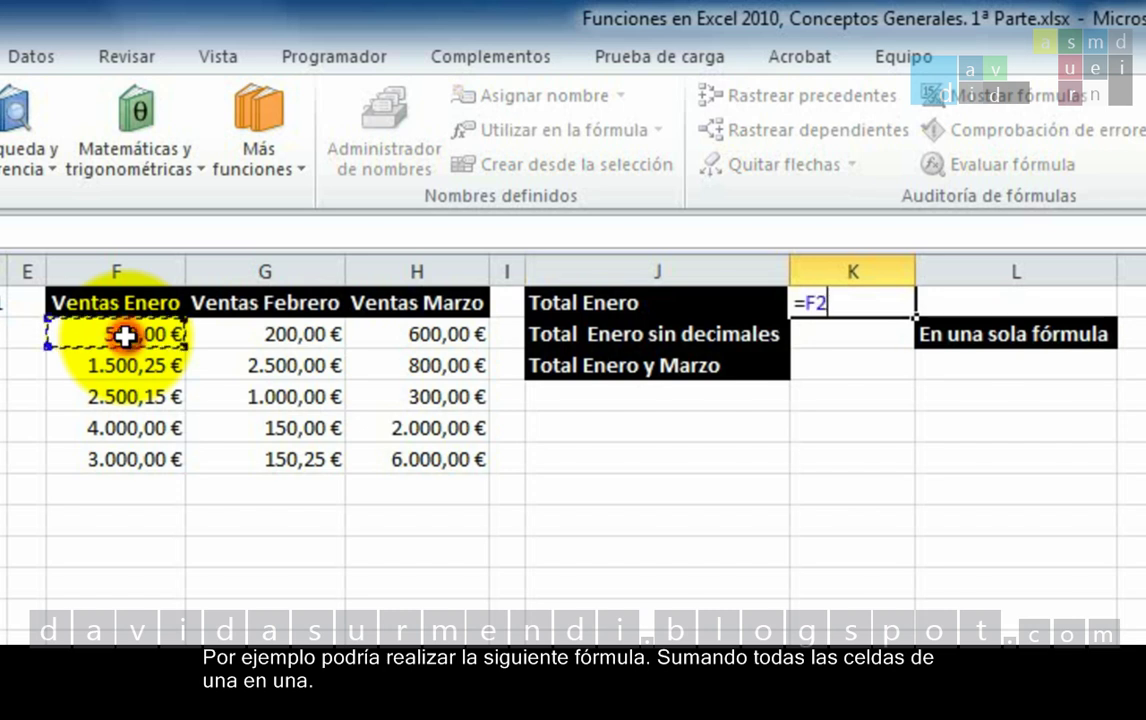
{"action": "type", "text": "+"}
{"action": "left_click", "coordinate": [124, 364]}
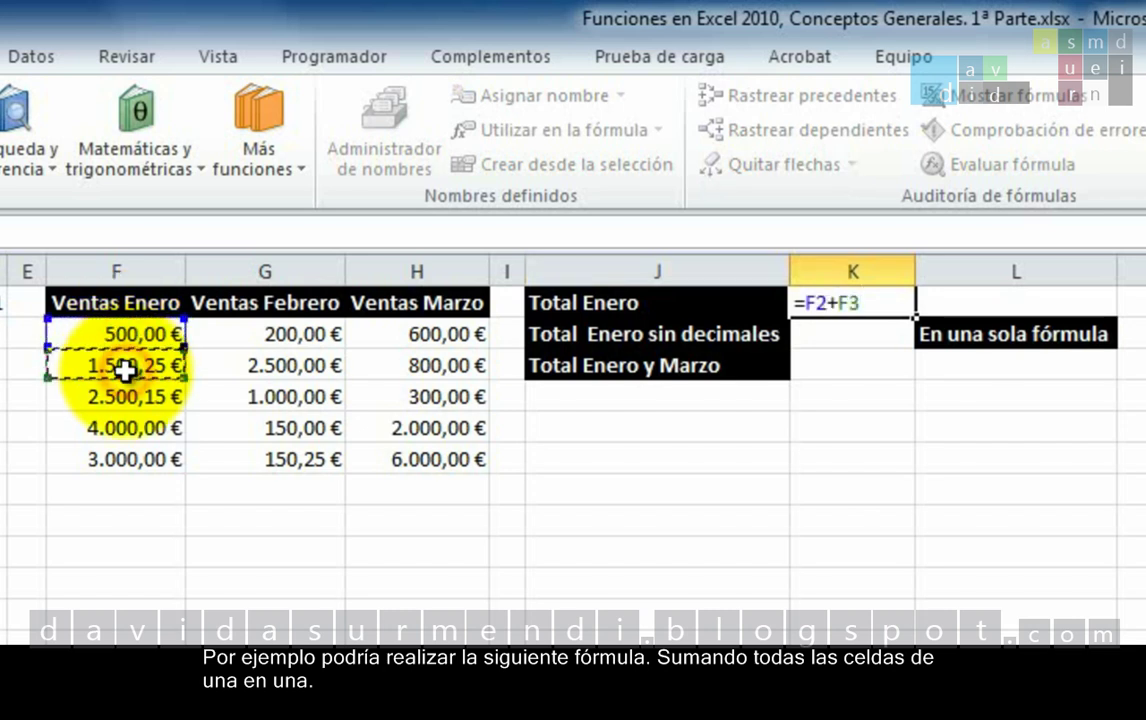
{"action": "type", "text": "+"}
{"action": "left_click", "coordinate": [130, 395]}
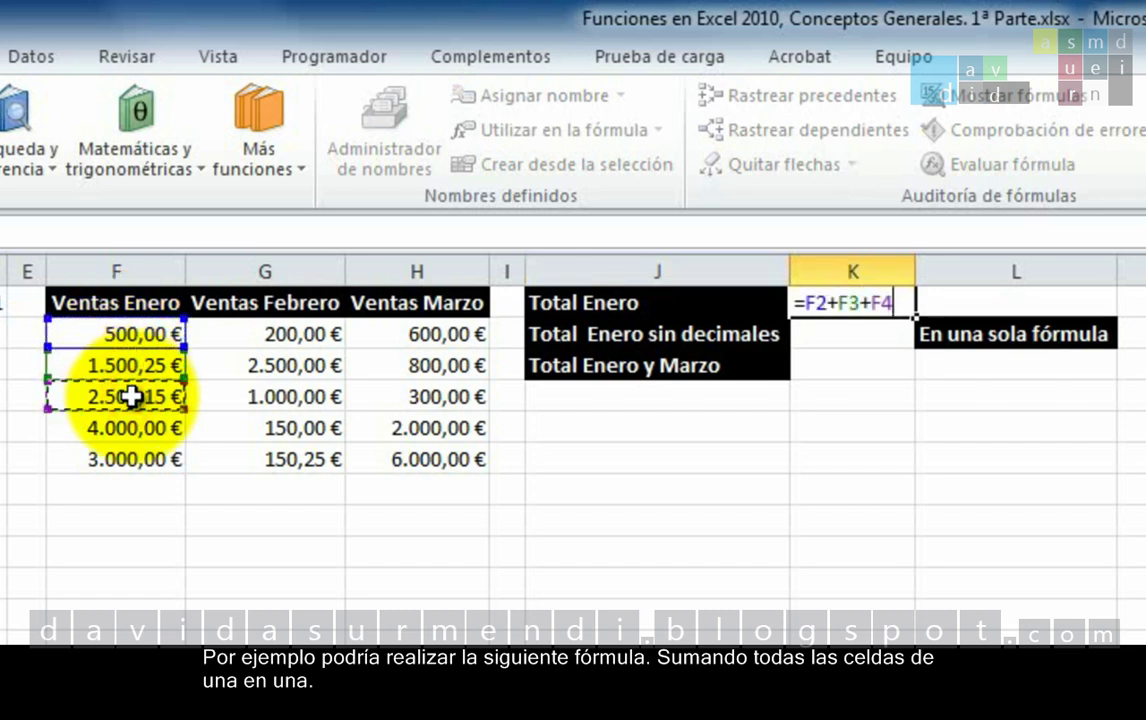
{"action": "type", "text": "+"}
{"action": "left_click", "coordinate": [127, 427]}
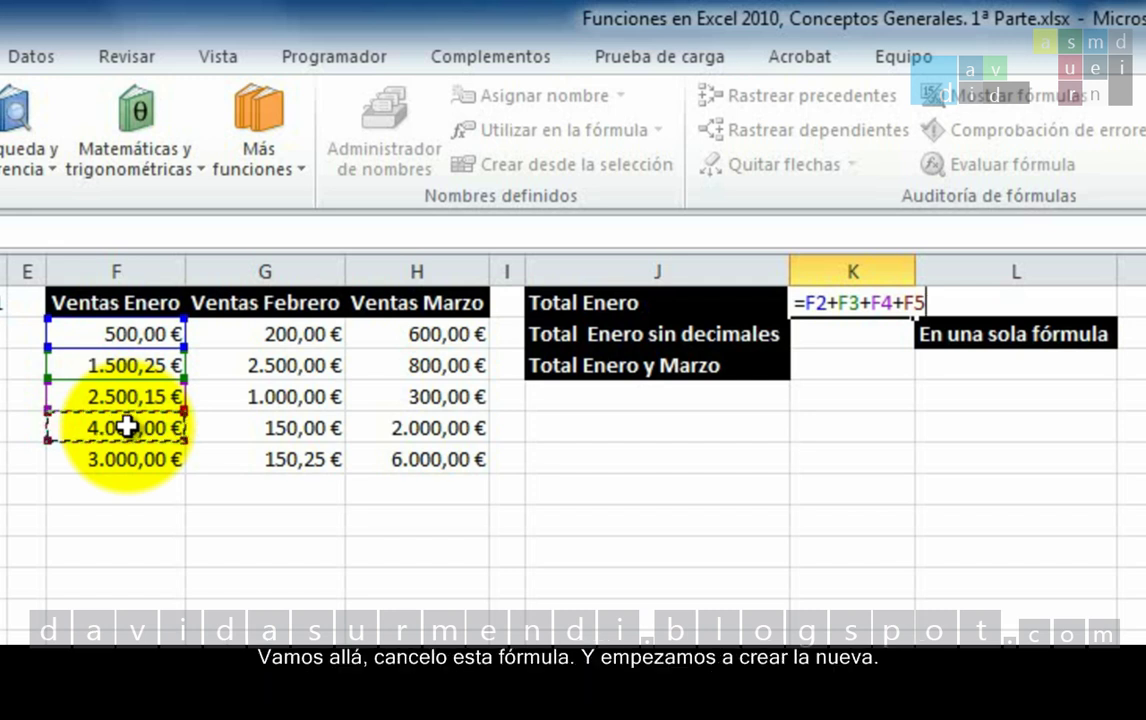
{"action": "key", "text": "Escape"}
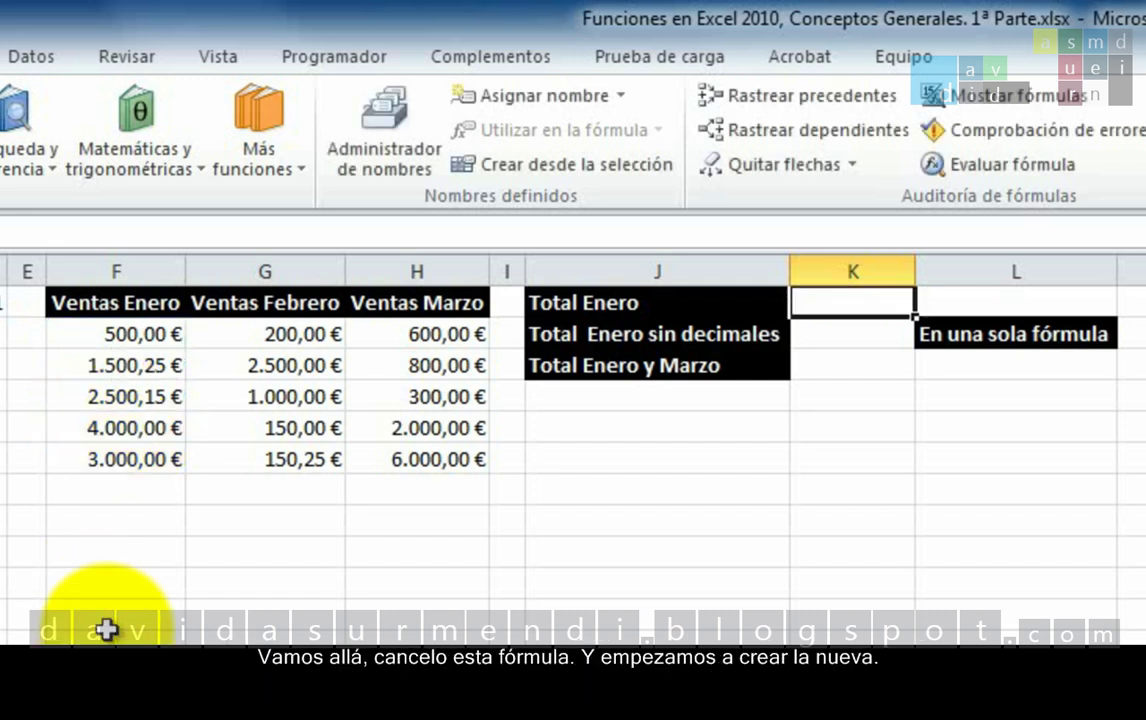
Step: Begin a SUMA formula in cell K1 and give the range F2:F6 by its first and last cells
{"action": "type", "text": "="}
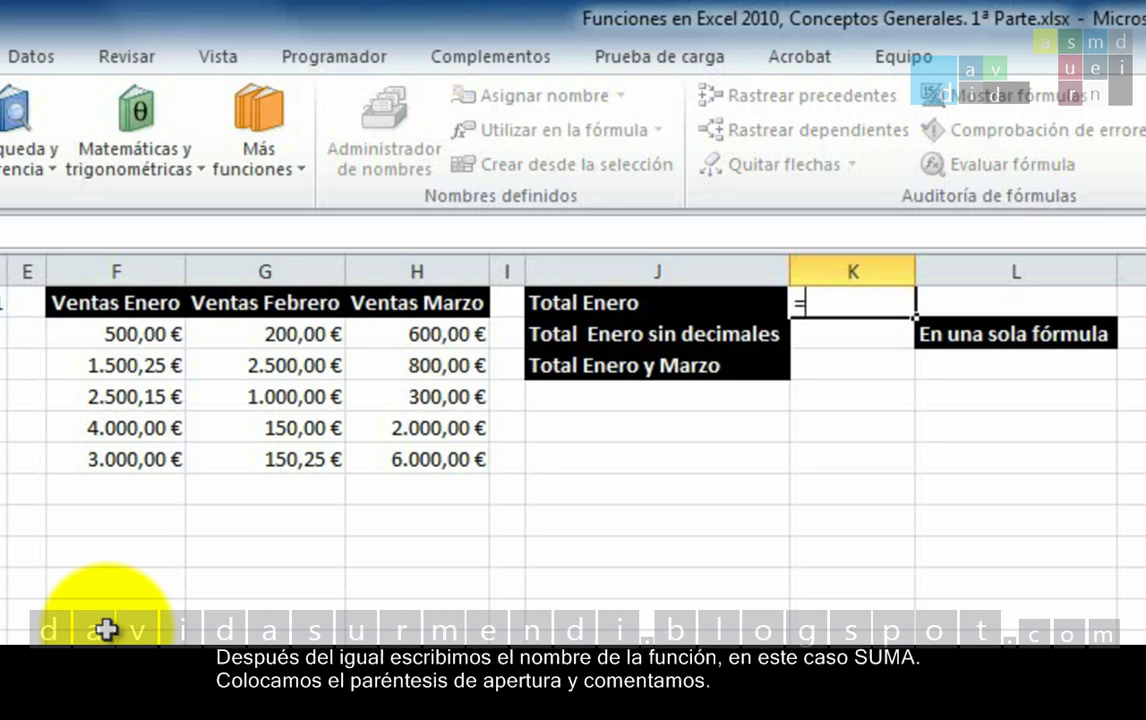
{"action": "type", "text": "Suma"}
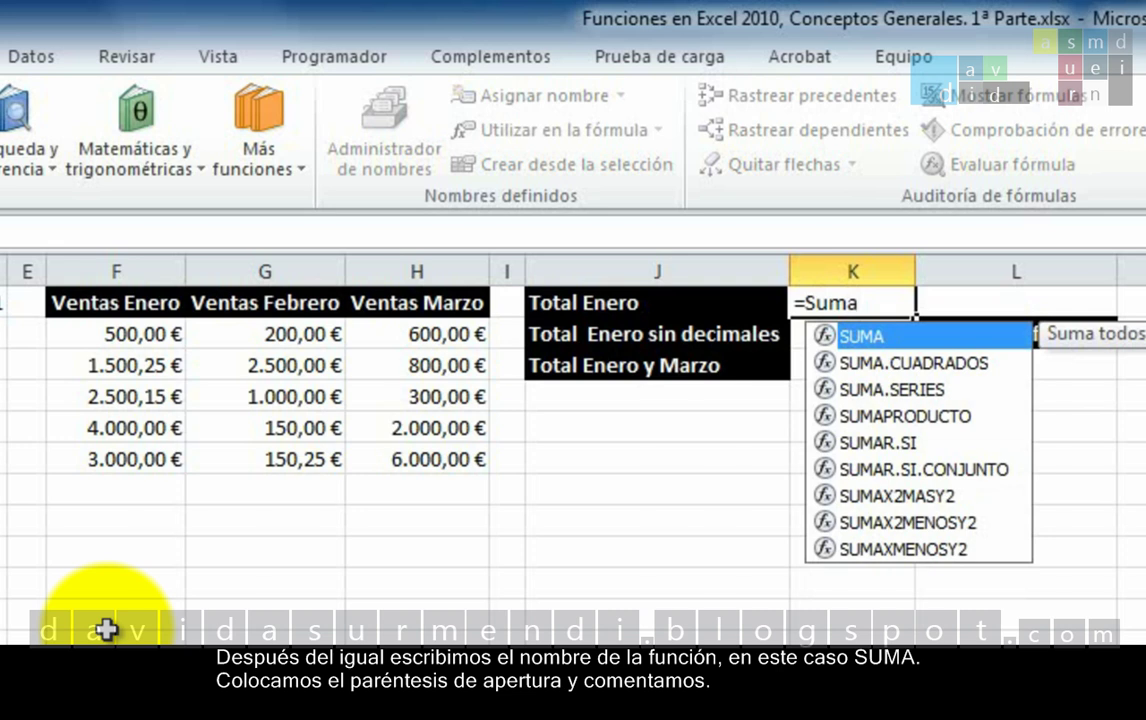
{"action": "key", "text": "Tab"}
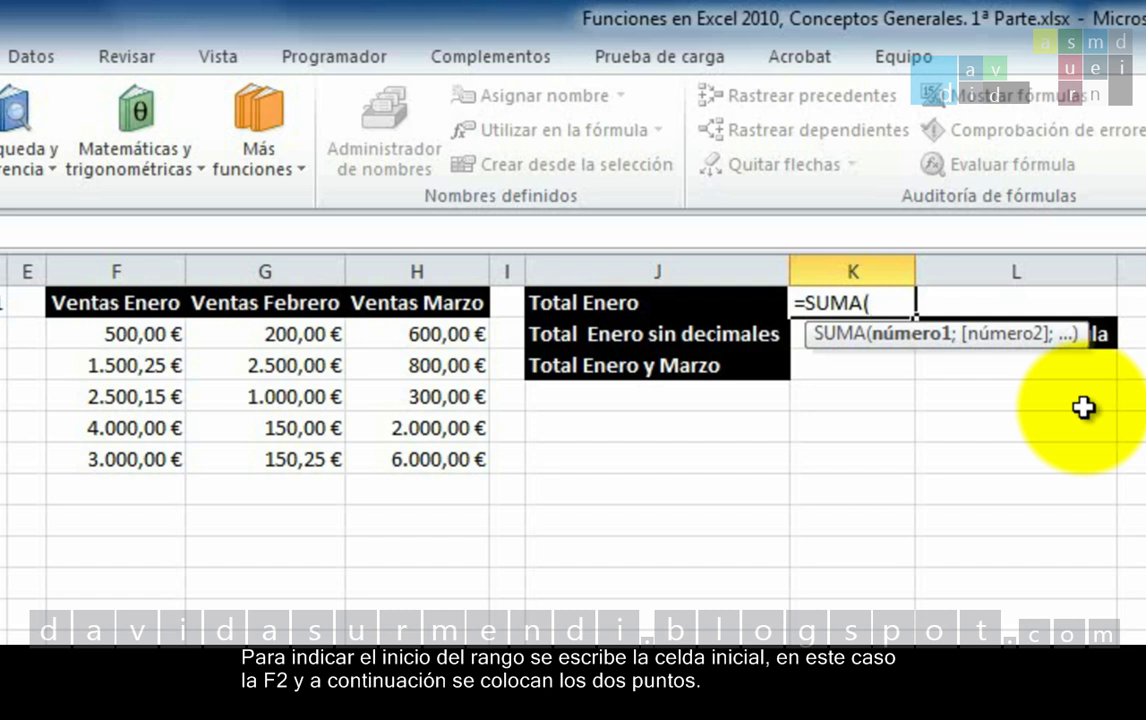
{"action": "left_click", "coordinate": [115, 332]}
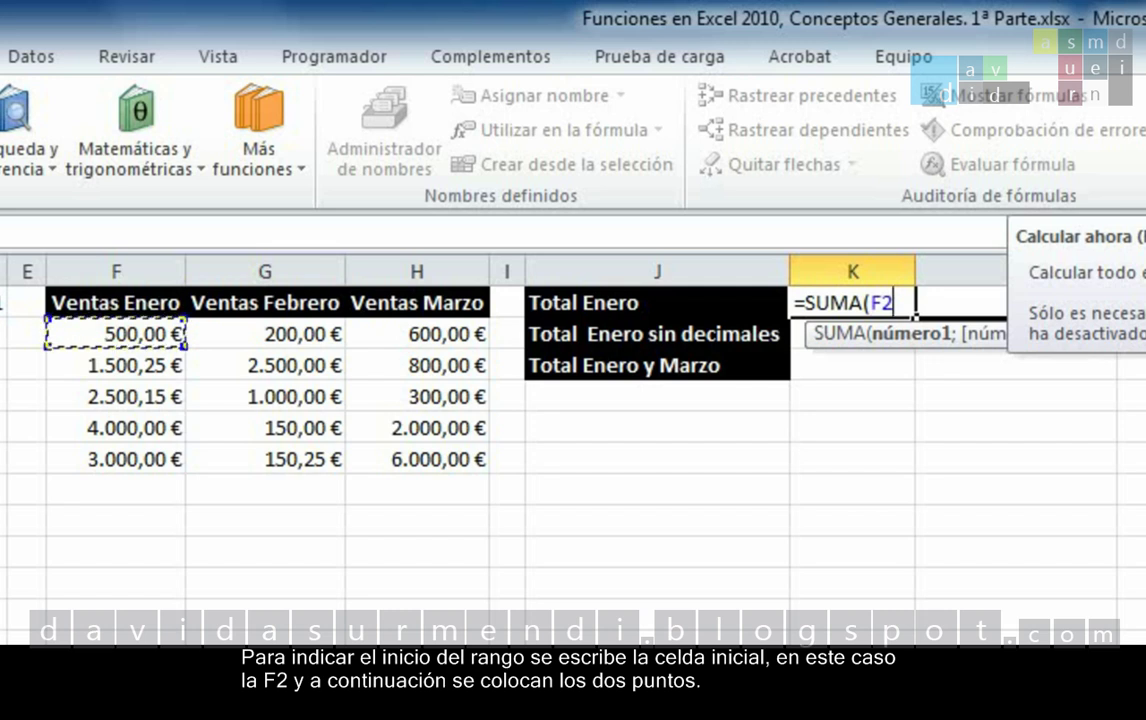
{"action": "type", "text": ":"}
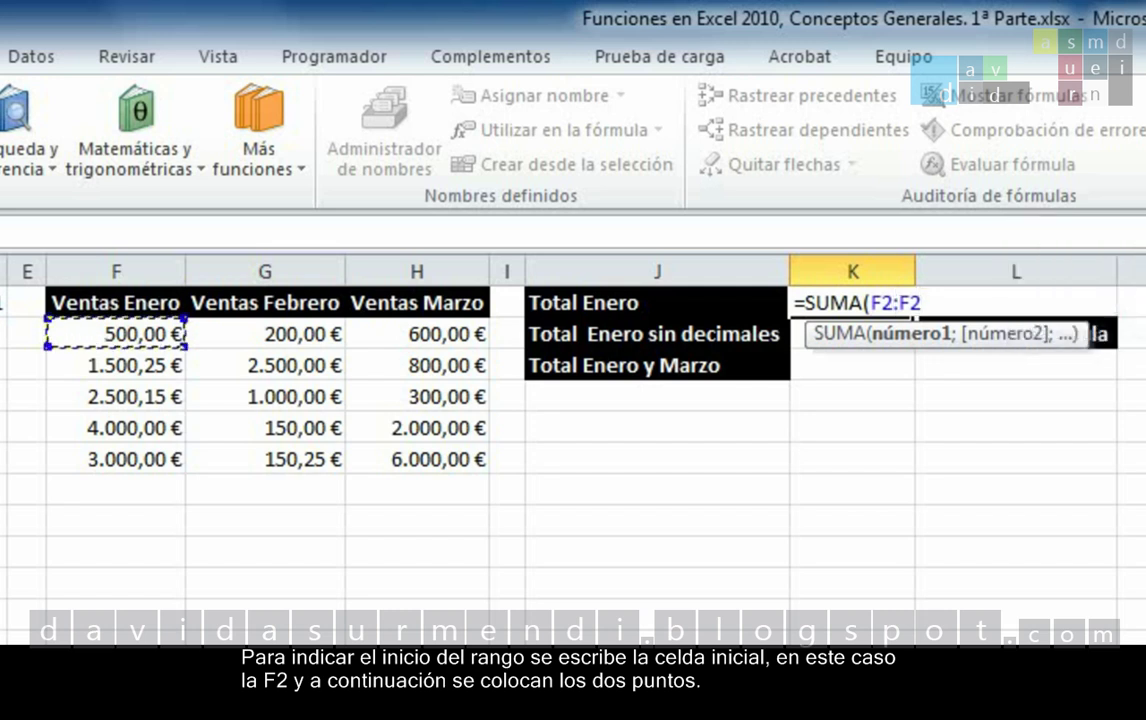
{"action": "key", "text": "BackSpace"}
{"action": "key", "text": "BackSpace"}
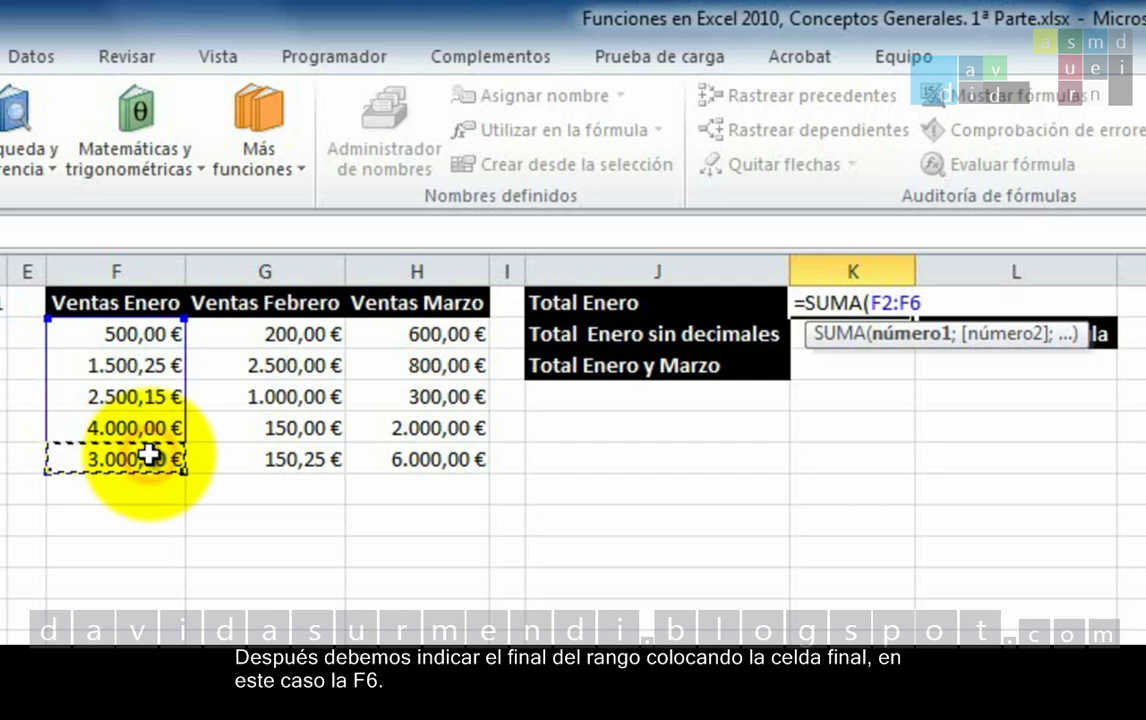
Step: Remove the range from the K1 formula, select the January sales cells F2:F6 as one block instead, and enter =SUMA(F2:F6)
{"action": "key", "text": "BackSpace"}
{"action": "key", "text": "BackSpace"}
{"action": "key", "text": "BackSpace"}
{"action": "key", "text": "BackSpace"}
{"action": "key", "text": "BackSpace"}
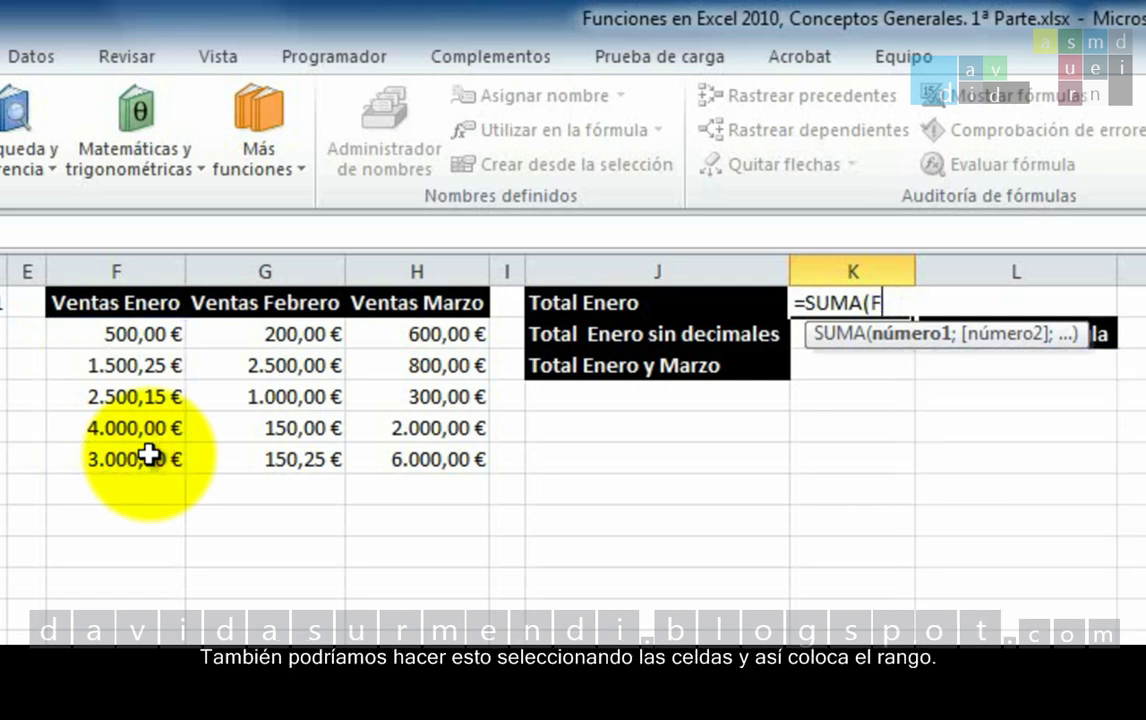
{"action": "left_click", "coordinate": [135, 340]}
{"action": "left_click_drag", "start_coordinate": [135, 340], "coordinate": [135, 457]}
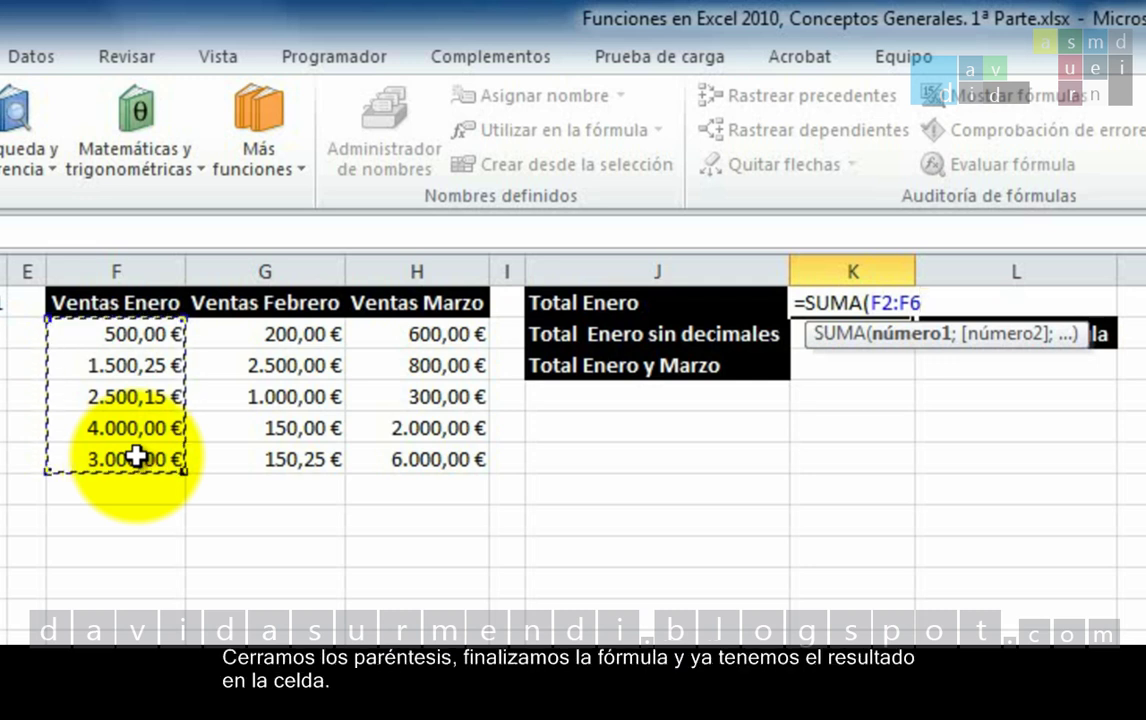
{"action": "type", "text": ")"}
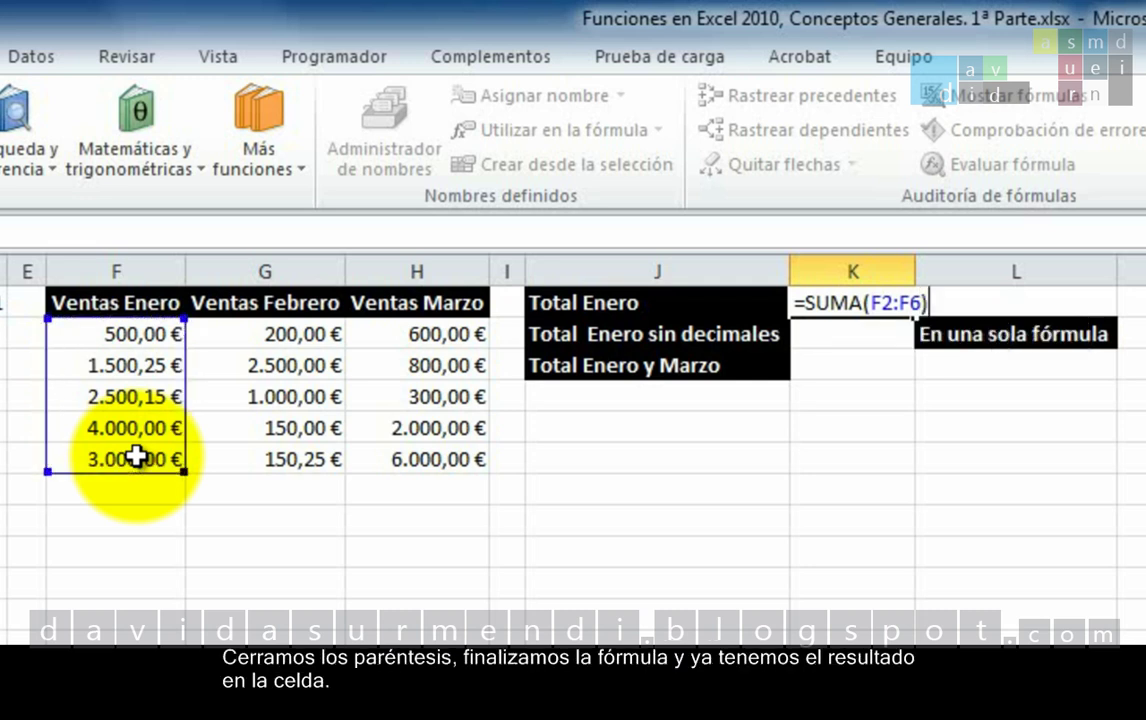
{"action": "key", "text": "Return"}
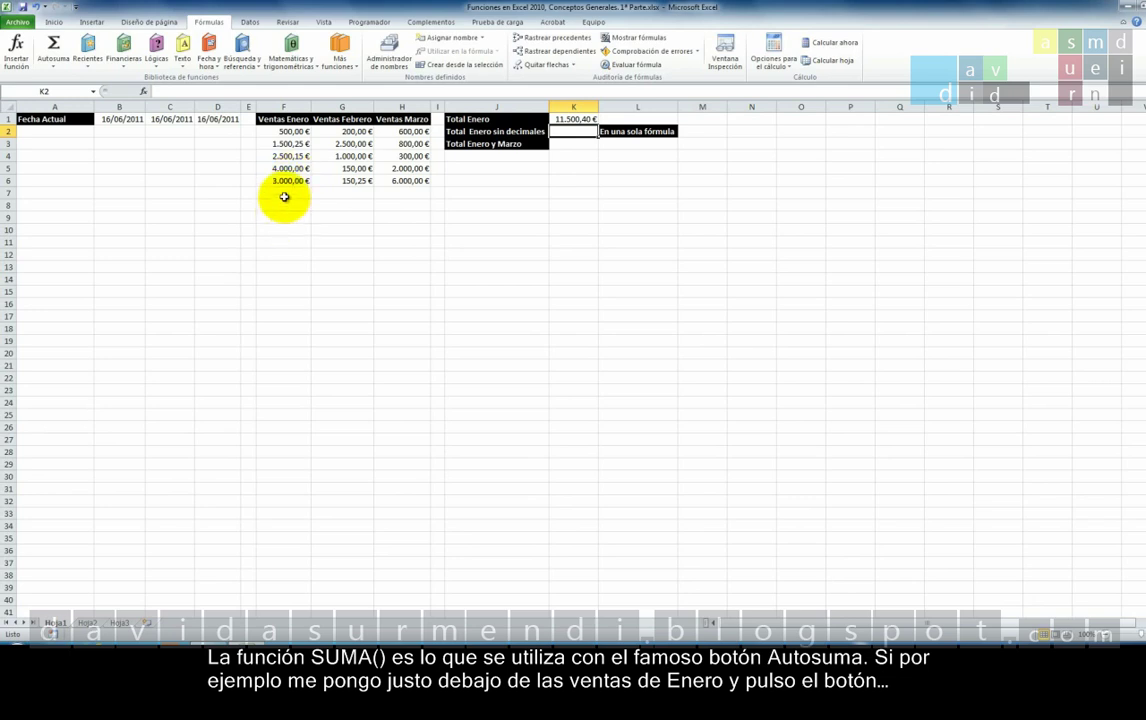
Step: Total the January sales in cell F7 with AutoSum, and clear that cell again
{"action": "left_click", "coordinate": [285, 192]}
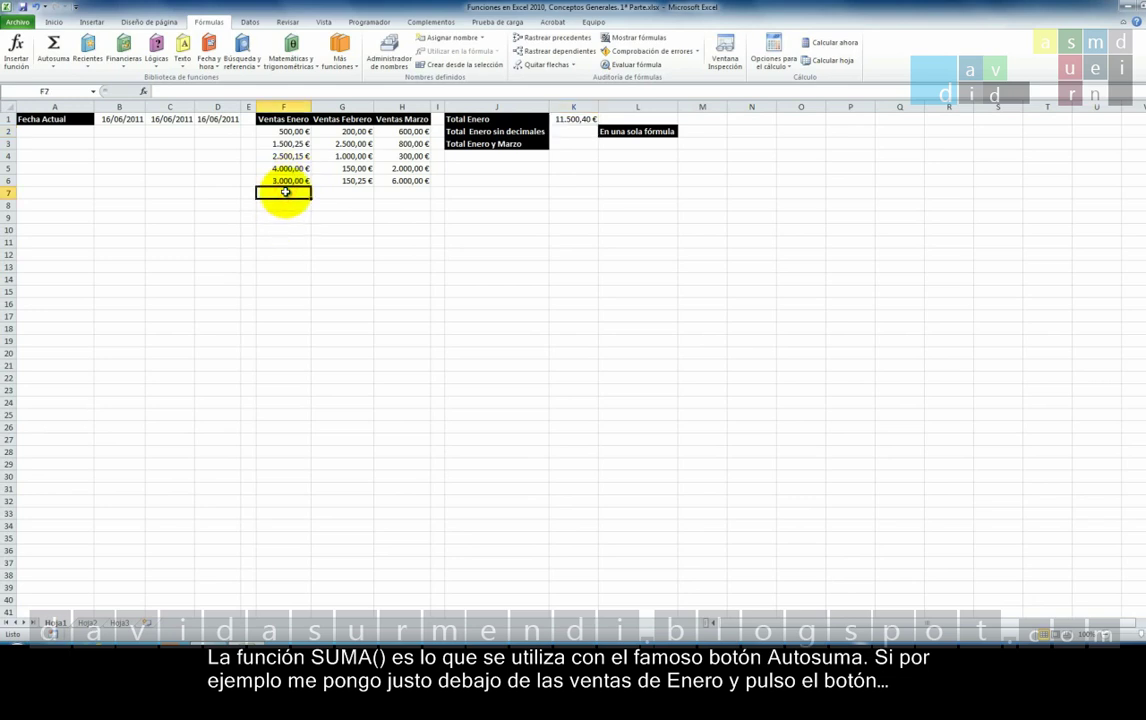
{"action": "left_click", "coordinate": [52, 23]}
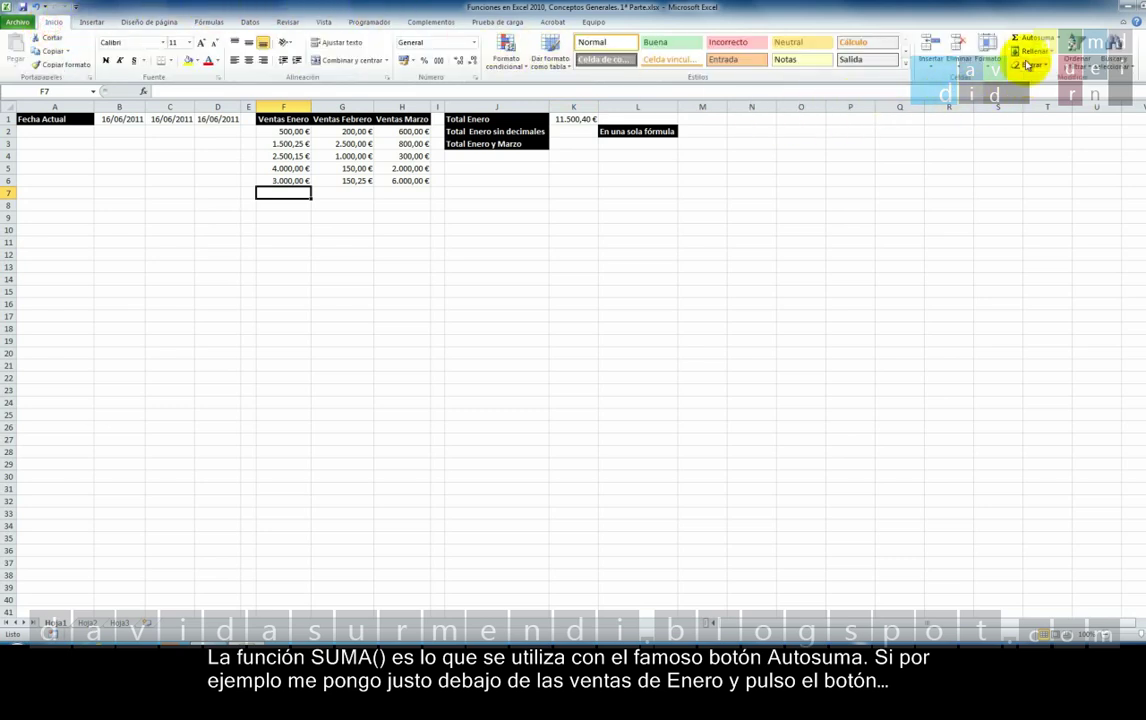
{"action": "left_click", "coordinate": [1031, 41]}
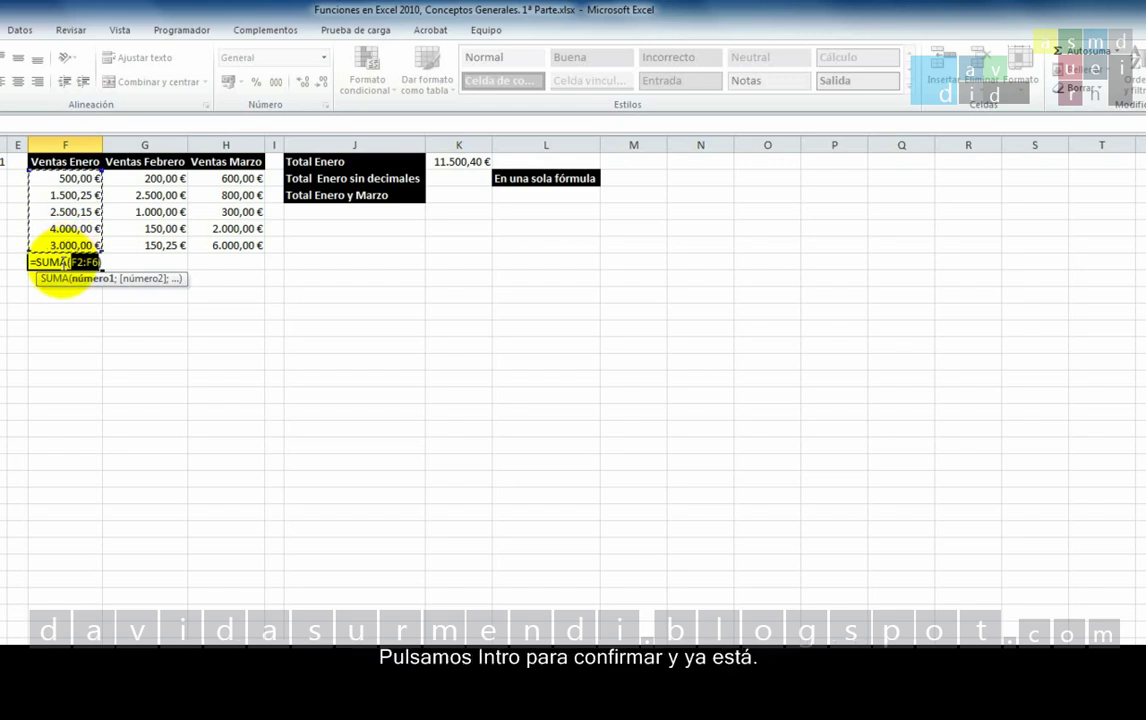
{"action": "key", "text": "Return"}
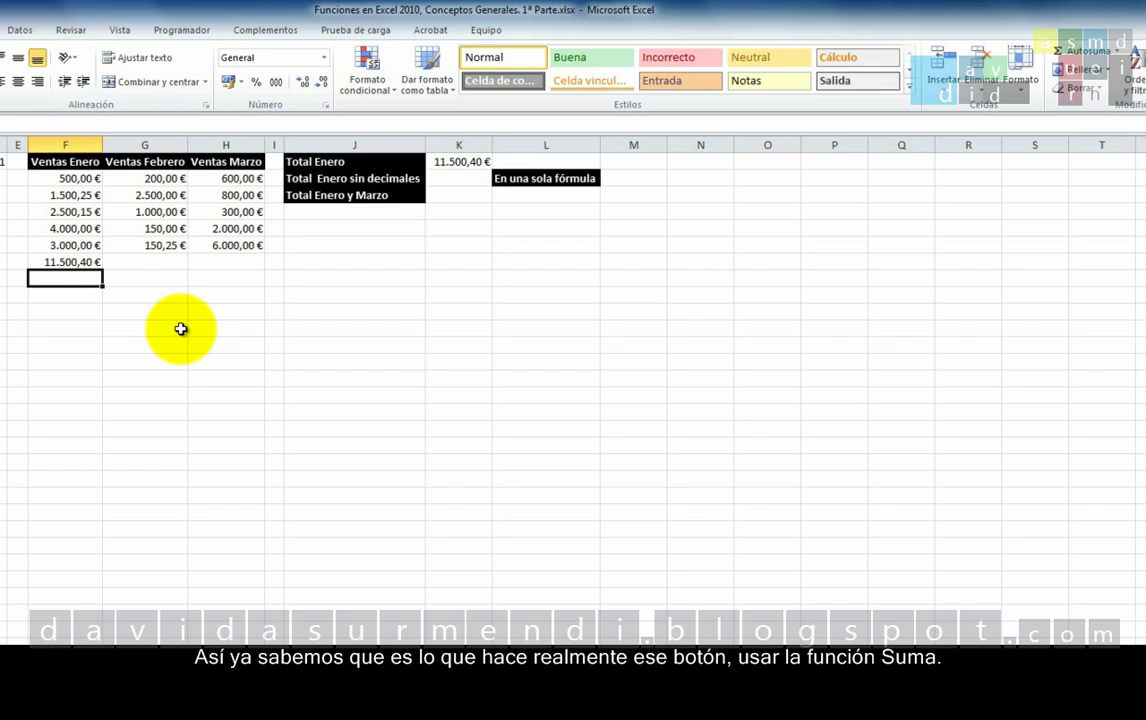
{"action": "left_click", "coordinate": [90, 261]}
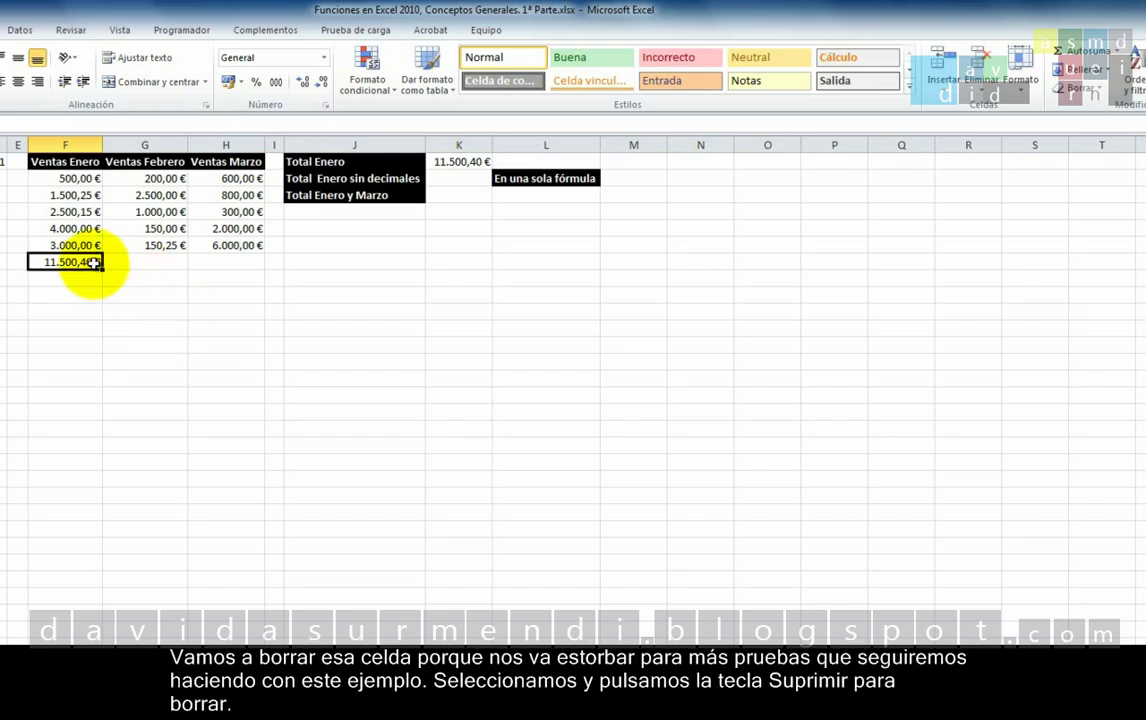
{"action": "key", "text": "Delete"}
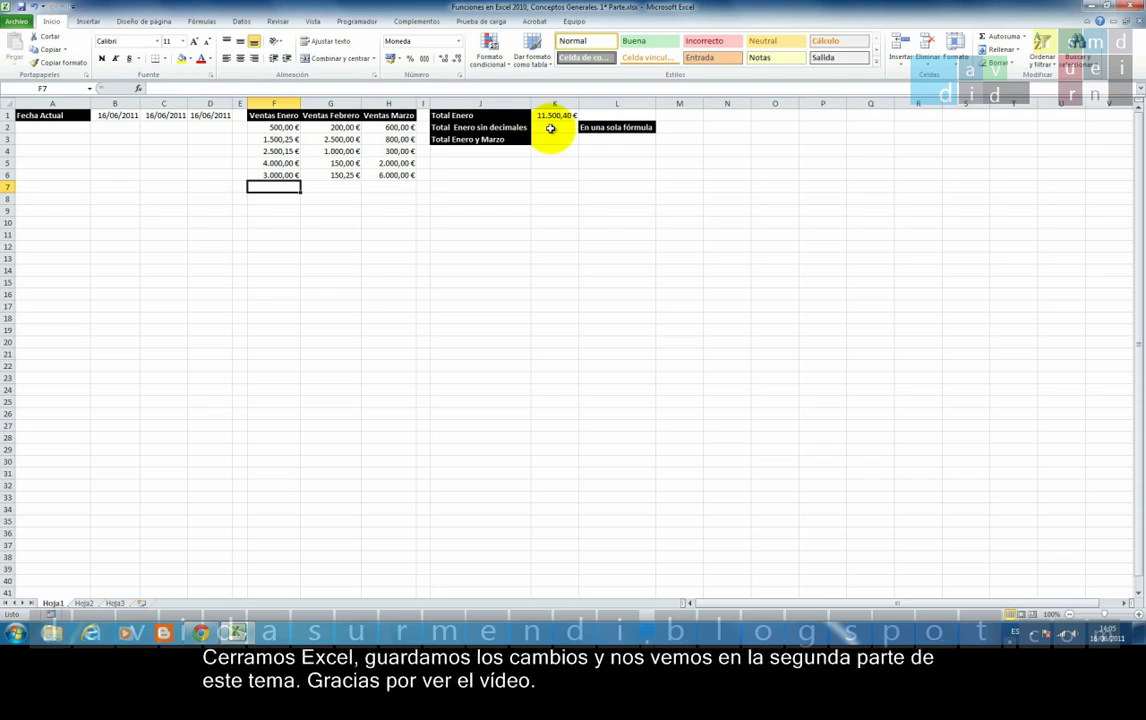
Step: Close Excel and save the changes to the practice workbook
{"action": "left_click", "coordinate": [1133, 6]}
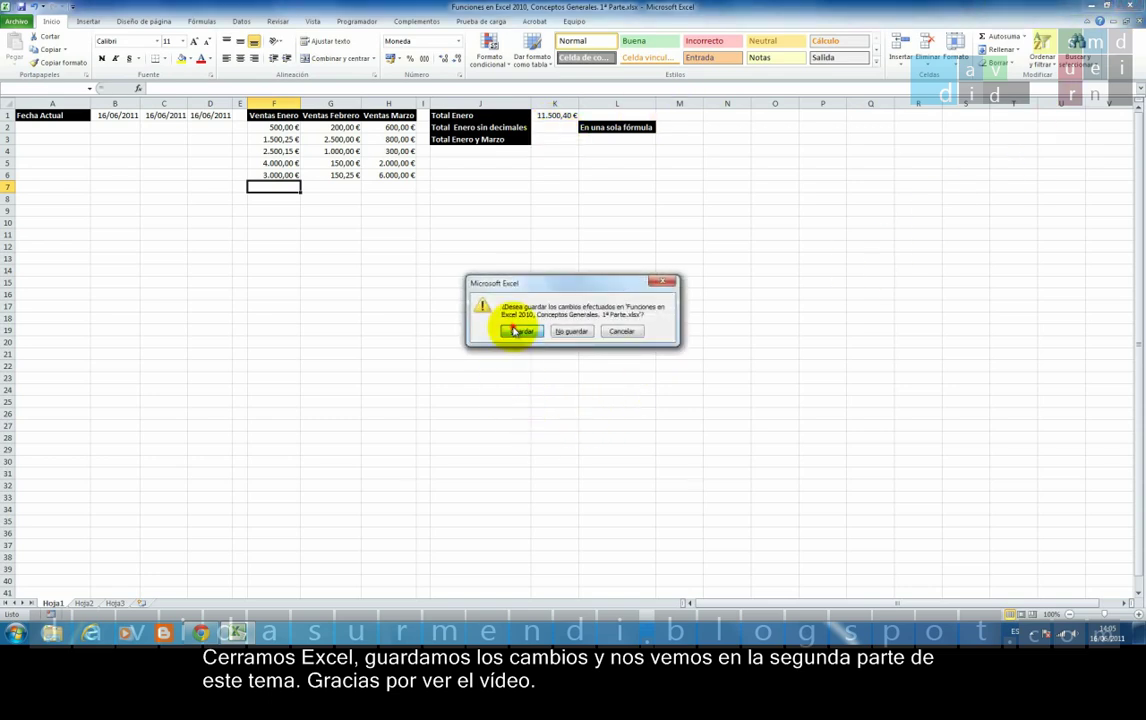
{"action": "left_click", "coordinate": [515, 331]}
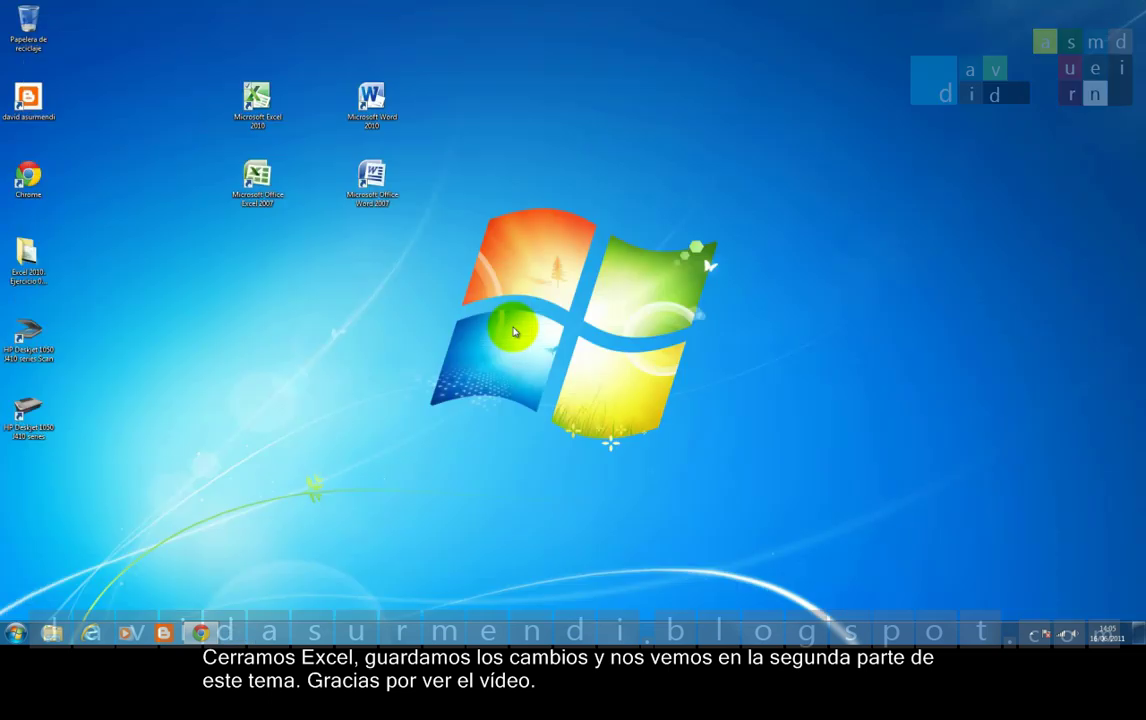